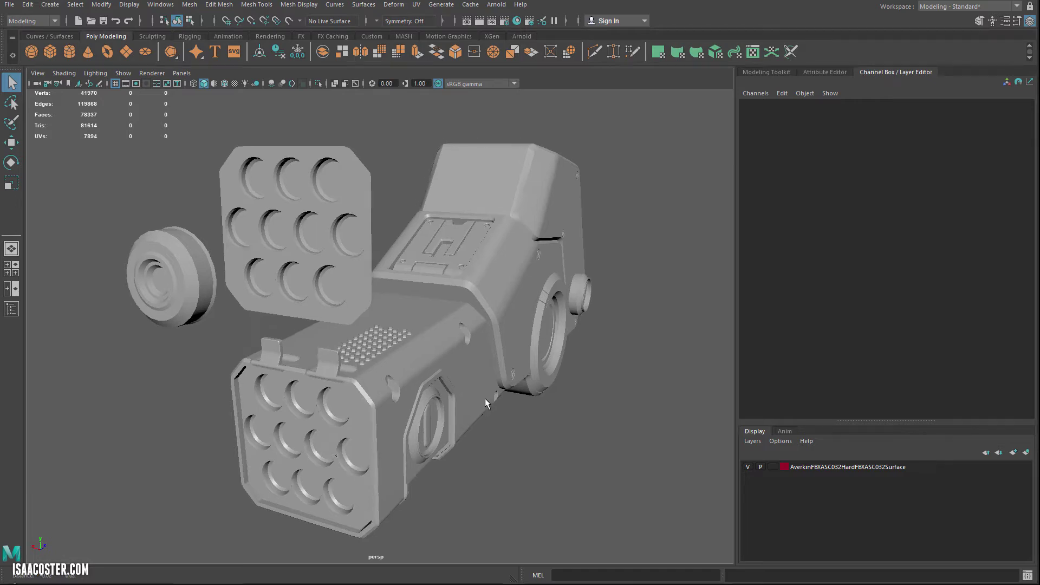
- Enter face selection on the gun mesh and examine the topology around the round recesses of its front panel
left_click(387, 425)
key("F11")
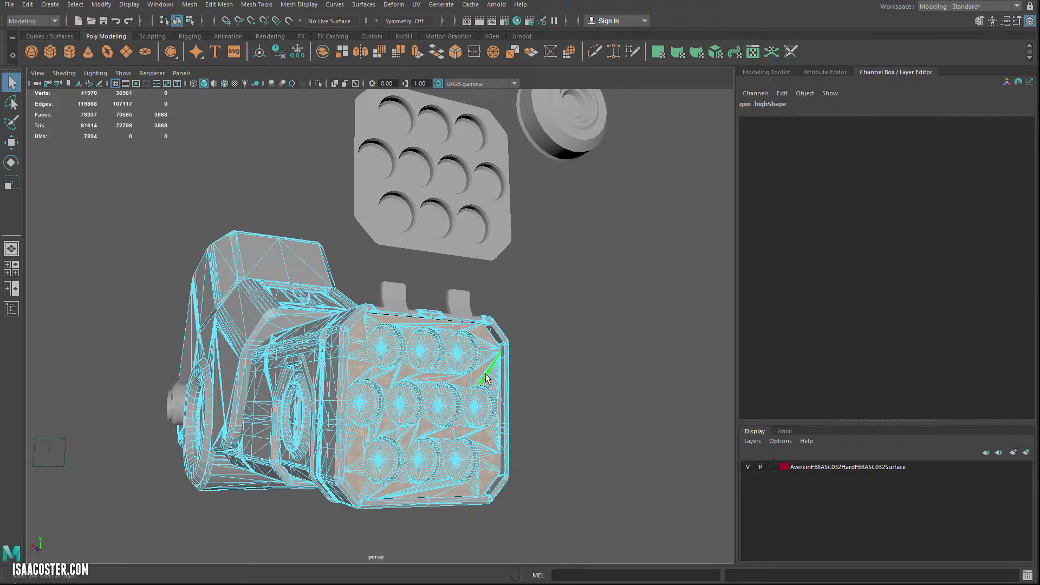
scroll(490, 400, "up", 6)
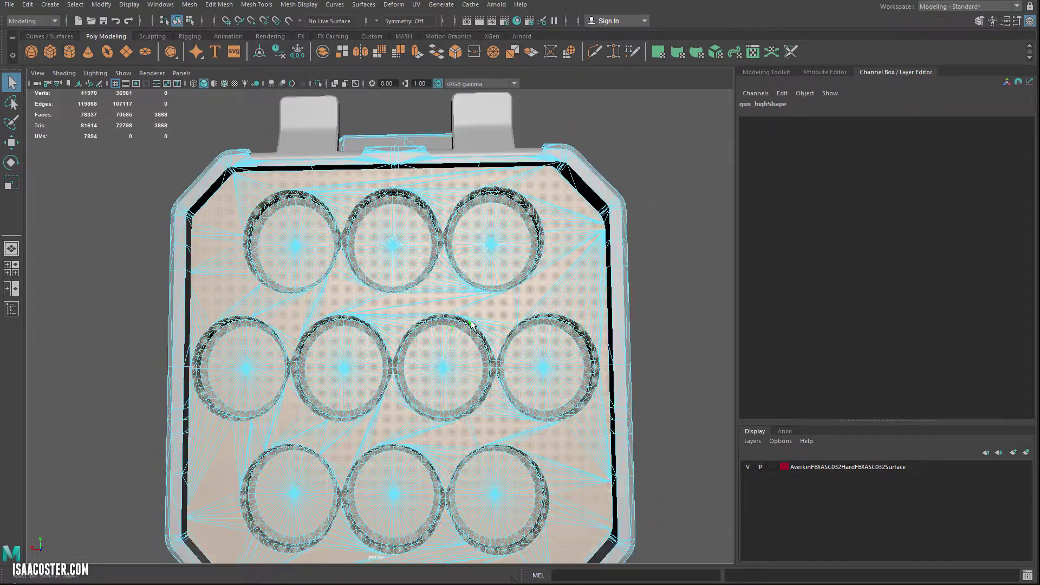
left_click_drag(435, 331, 447, 368, "alt")
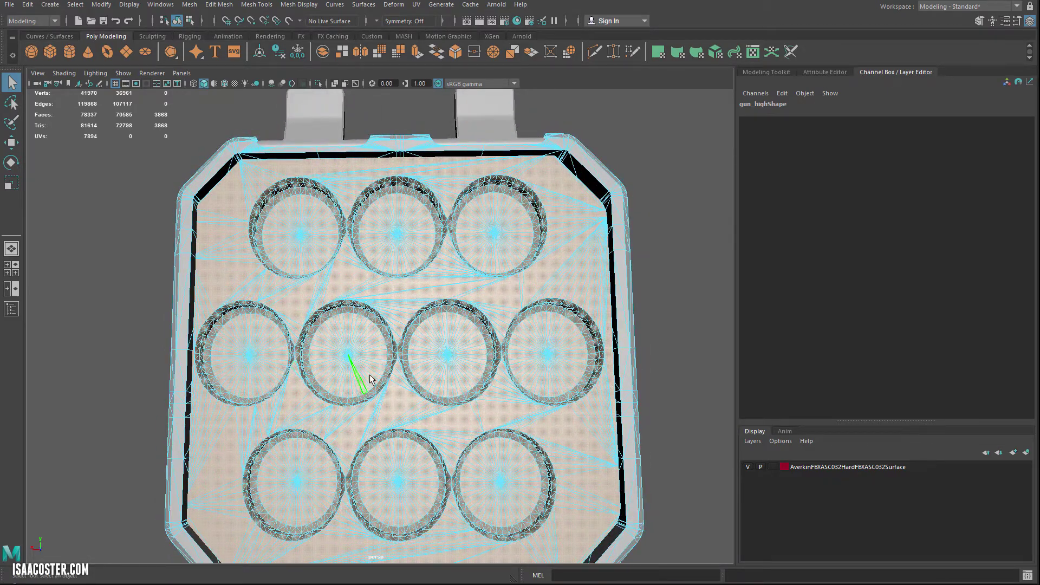
left_click_drag(368, 379, 379, 388, "alt")
scroll(379, 388, "up", 5)
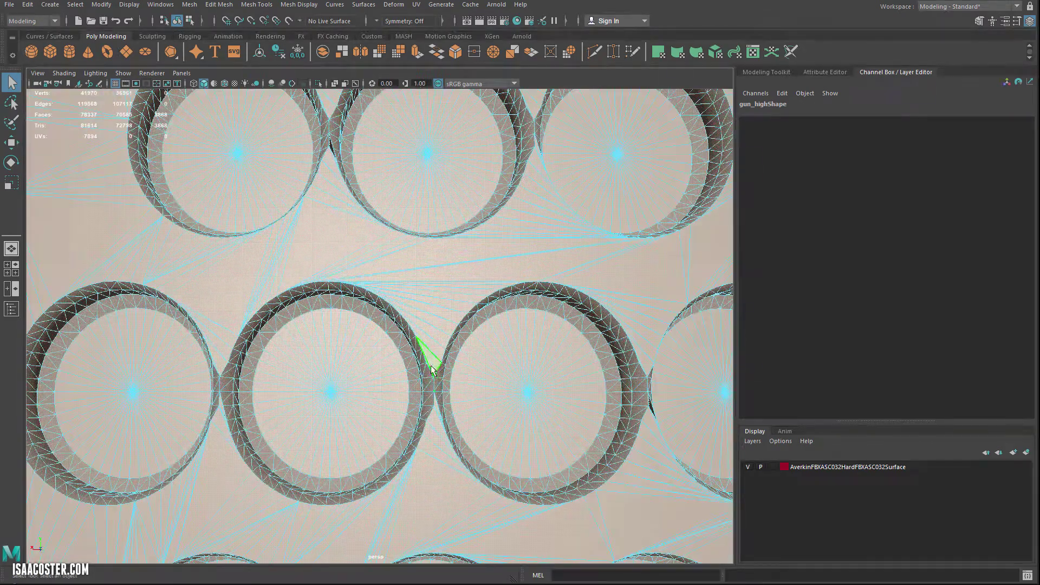
left_click_drag(217, 363, 265, 376, "alt")
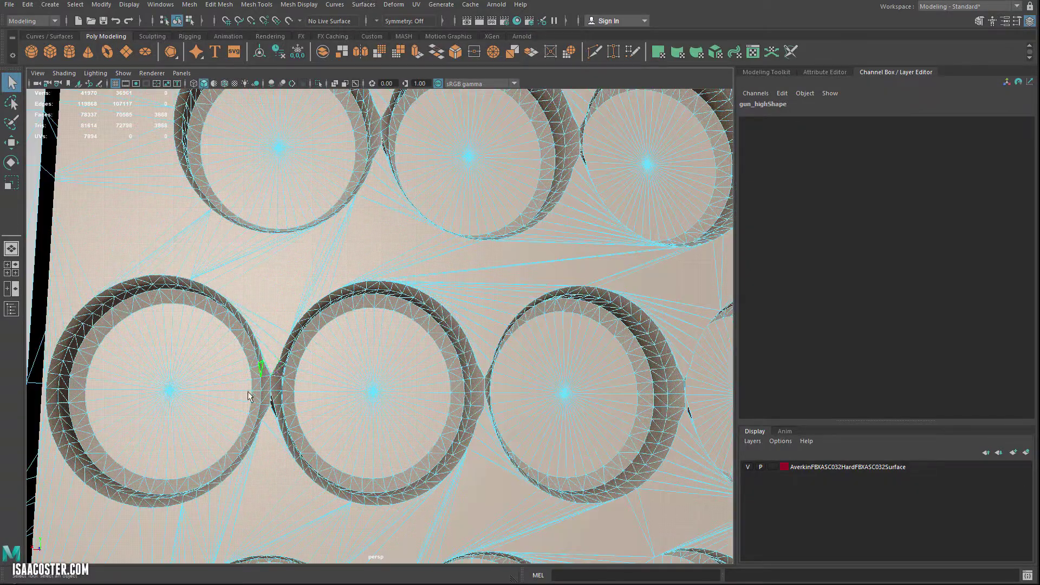
scroll(324, 349, "down", 2)
middle_click_drag(325, 341, 266, 360, "alt")
left_click_drag(266, 359, 246, 332, "alt")
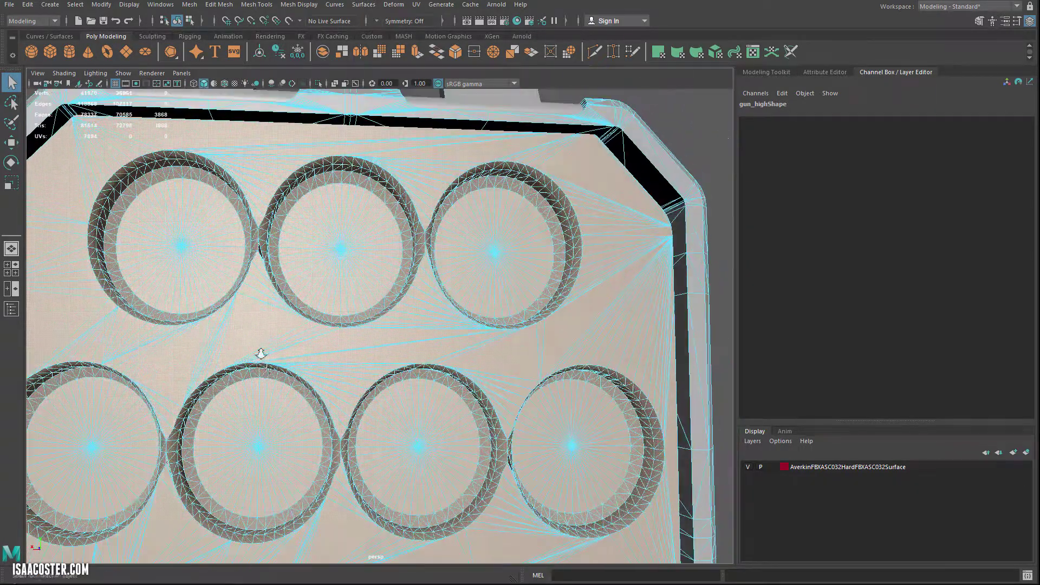
scroll(260, 320, "down", 4)
middle_click_drag(275, 303, 283, 336, "alt")
left_click_drag(283, 336, 378, 256, "alt")
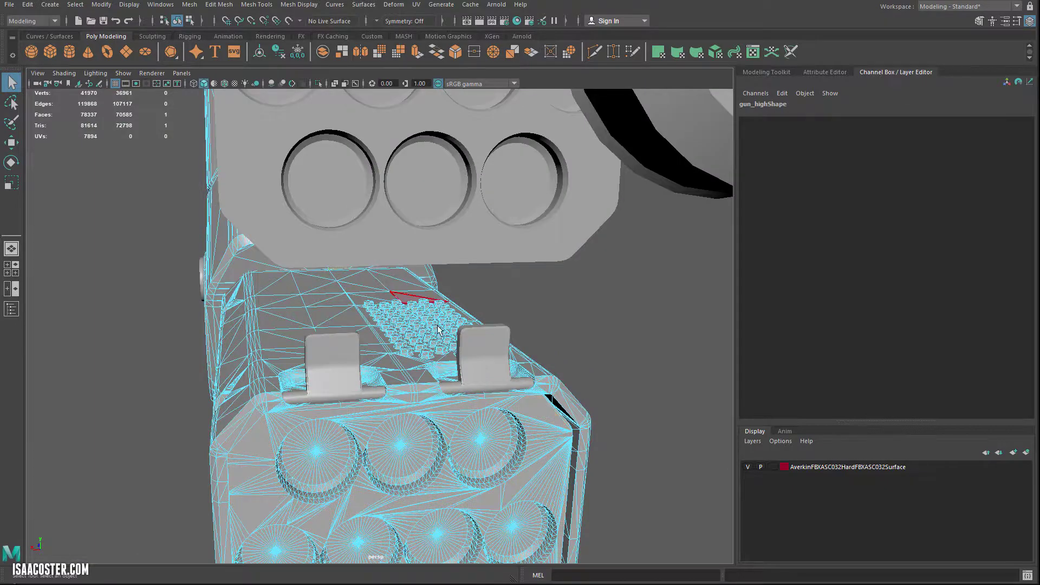
- Delete the connected faces of the perforated front panel from the gun mesh, leaving the front recess empty
left_click_drag(441, 342, 472, 336, "alt")
left_click(452, 401)
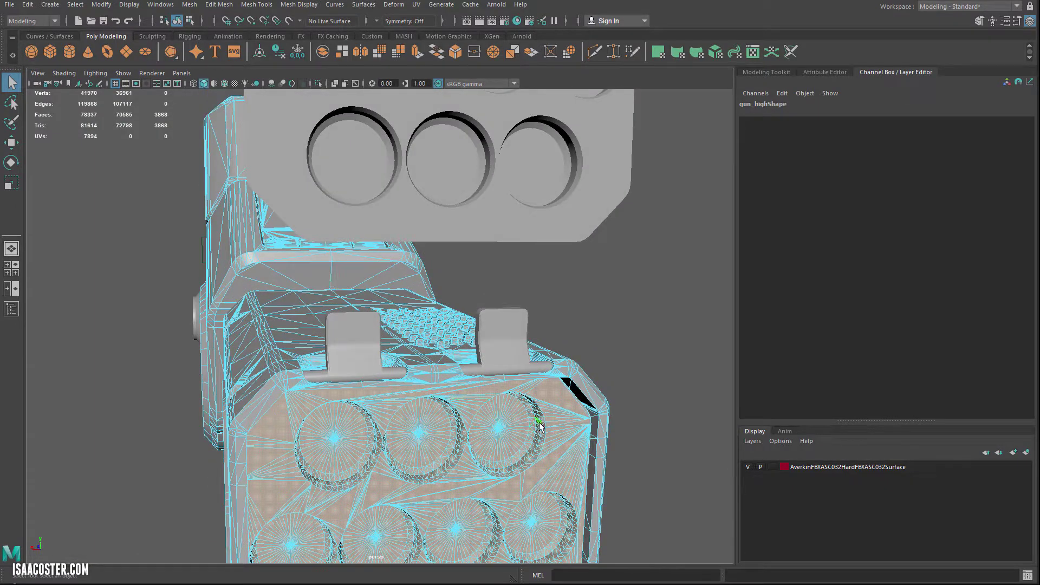
key("Delete")
right_click_drag(557, 482, 537, 449, "alt")
middle_click_drag(537, 450, 542, 369, "alt")
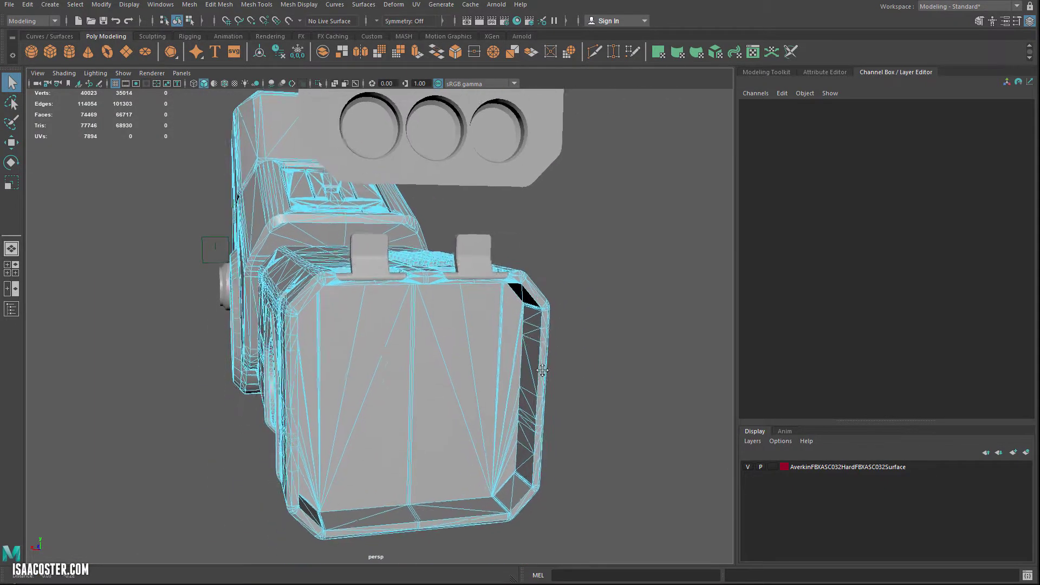
- Lower the separate perforated panel to Translate Y -0.568 so it lines up with the gun's front opening
left_click_drag(544, 369, 516, 185, "alt")
left_click(493, 158)
right_click(492, 154)
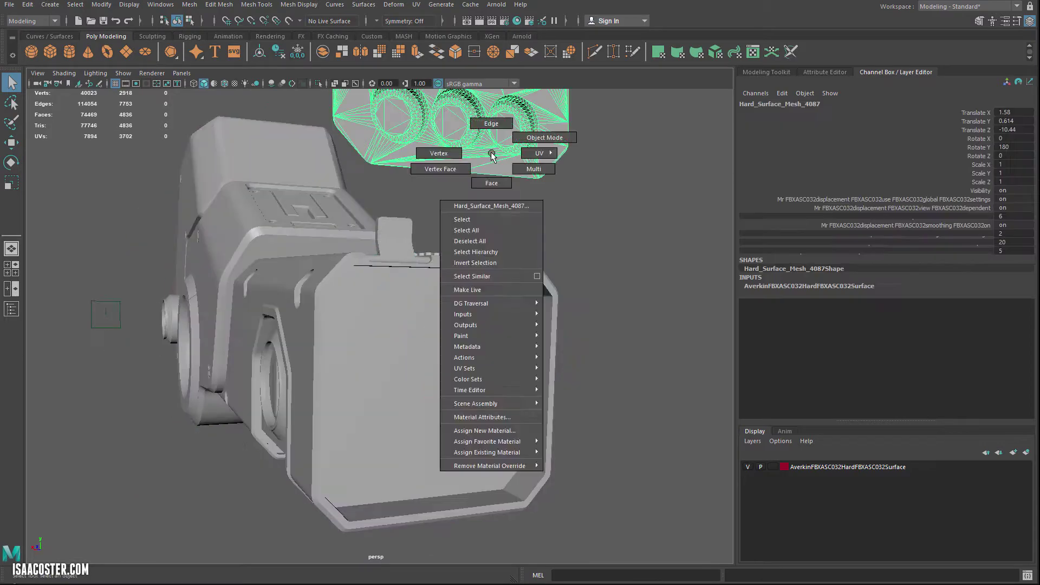
key("w")
scroll(554, 237, "down", 2)
scroll(406, 107, "up", 1)
scroll(428, 110, "down", 1)
left_click_drag(429, 111, 429, 317)
key("f")
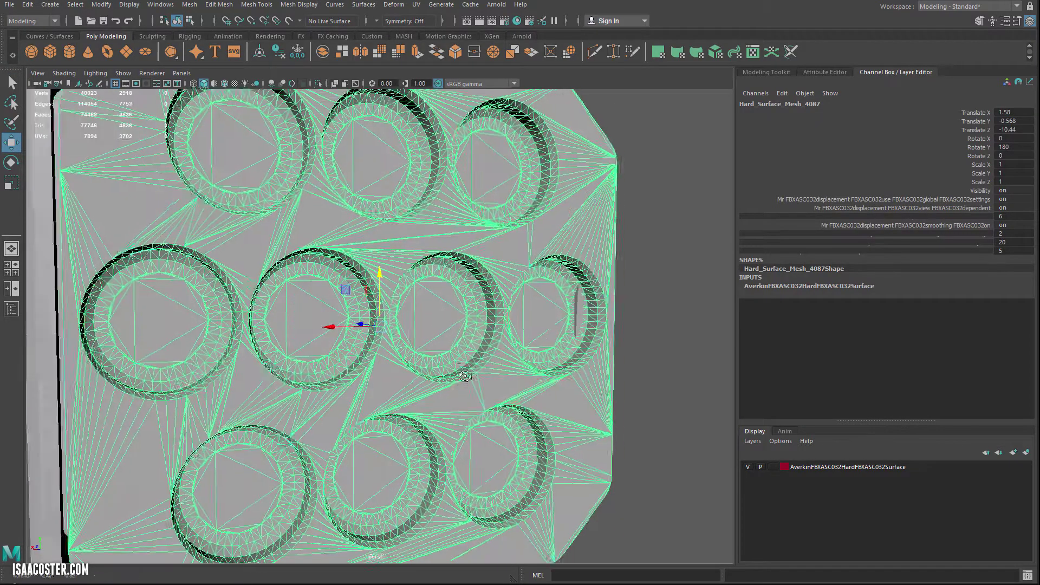
- Shift the perforated panel along its depth to Translate Z -10.304 at the gun's front opening
left_click_drag(466, 378, 339, 293, "alt")
key("e")
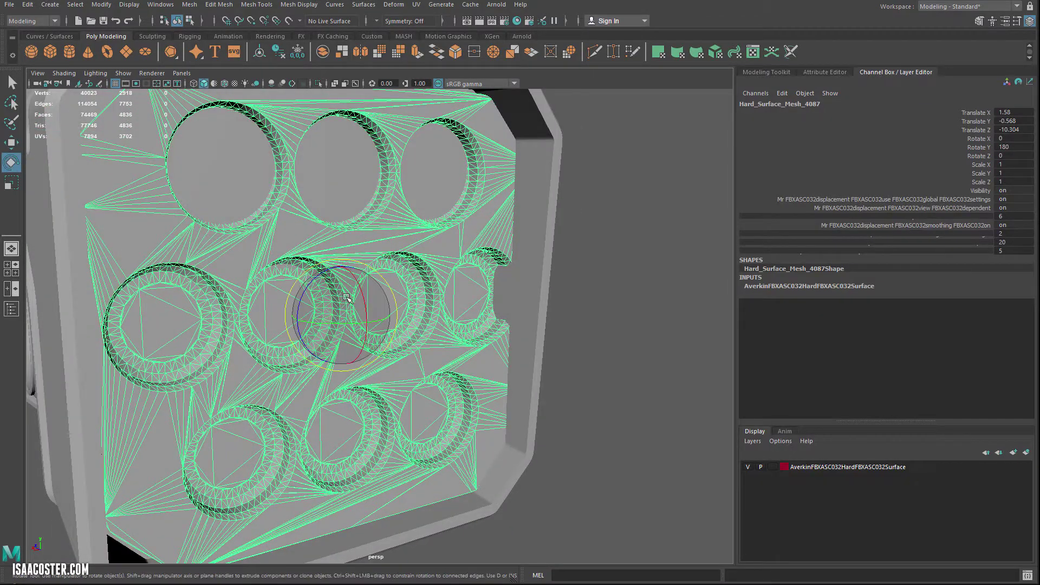
right_click_drag(320, 287, 278, 262, "alt")
left_click_drag(244, 238, 277, 230, "alt")
right_click_drag(273, 230, 207, 186, "alt")
left_click_drag(207, 186, 477, 298, "alt")
- In a wireframe side view, move the panel forward to Translate Z -10.39 and tilt it to Rotate X 3.579, parallel to the slanted front
key("space")
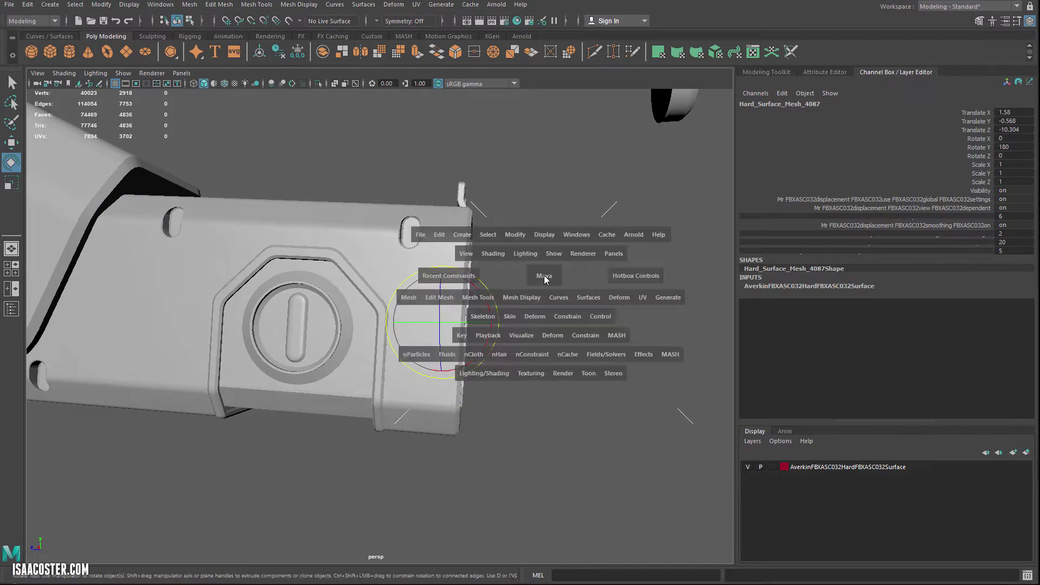
left_click_drag(545, 277, 577, 276)
key("4")
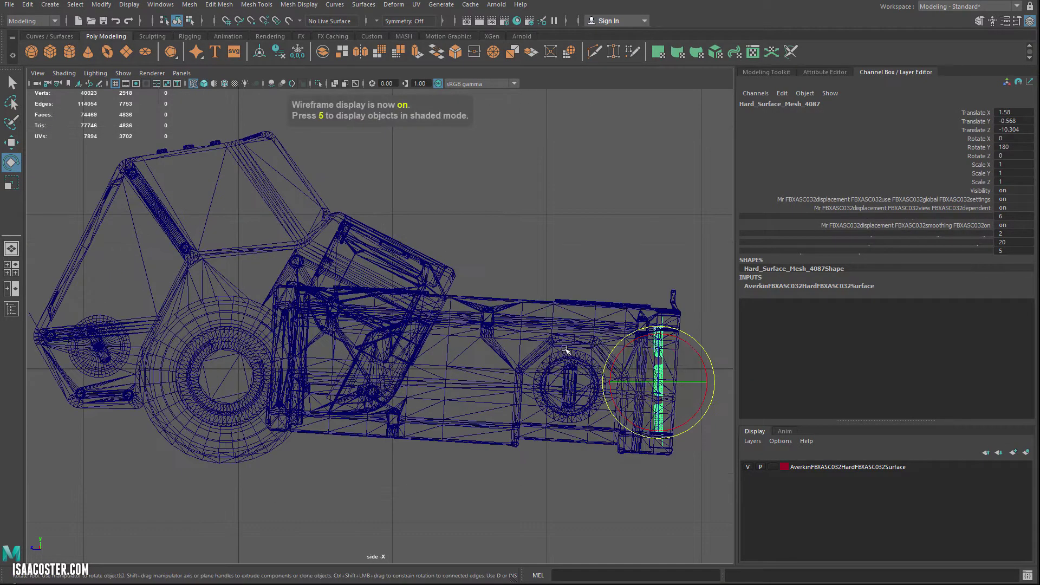
scroll(574, 346, "up", 6)
middle_click_drag(530, 285, 495, 298, "alt")
key("w")
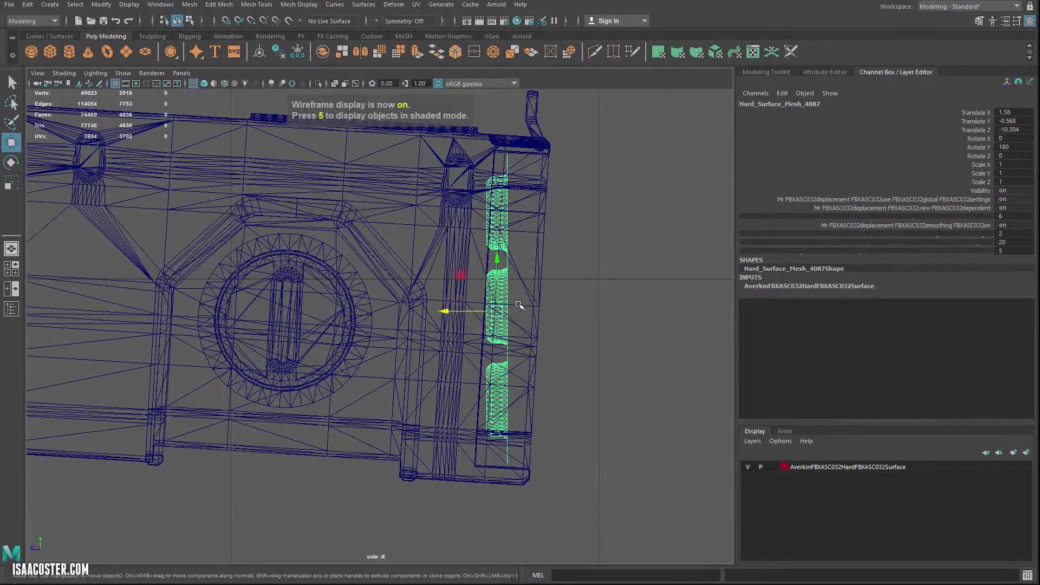
left_click_drag(468, 311, 498, 312)
key("e")
left_click_drag(579, 283, 579, 286)
key("w")
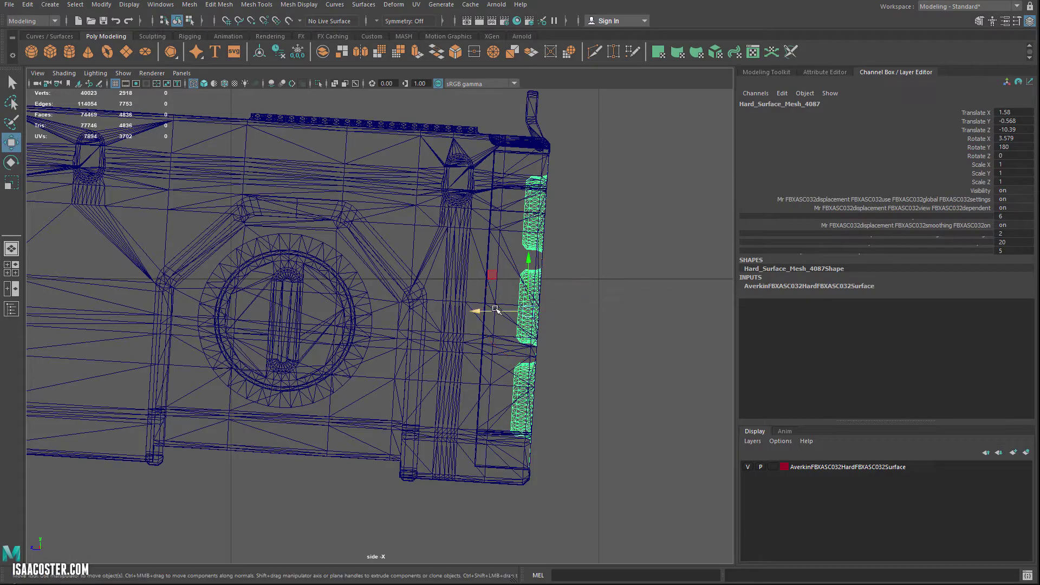
- Seat the panel inside the opening at Translate X 1.605, Y -0.563, Z -10.326, and return to the shaded perspective view
left_click_drag(495, 309, 471, 308)
left_click_drag(505, 273, 564, 240)
key("space")
mouse_move(537, 279)
left_mouse_down("alt")
mouse_move(345, 316)
mouse_move(366, 290)
mouse_move(396, 288)
mouse_move(387, 277)
left_mouse_up("alt")
key("5")
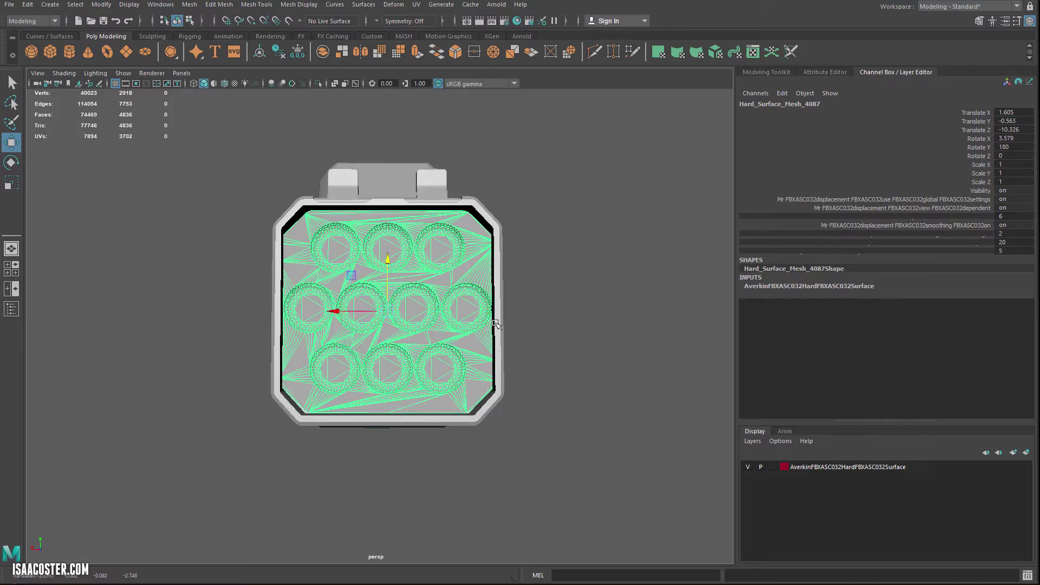
right_click_drag(505, 325, 604, 420, "alt")
left_click_drag(603, 420, 595, 458, "alt")
- Scale the perforated panel uniformly to fit the width of the gun's front opening
key("r")
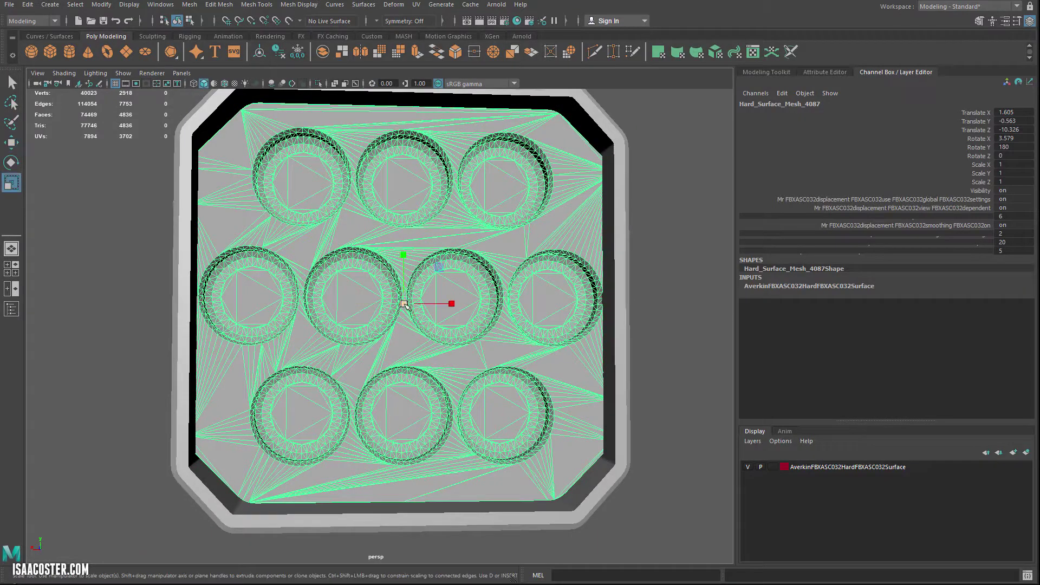
left_click_drag(404, 304, 375, 301)
key("w")
left_click_drag(471, 303, 478, 324, "alt")
- Move the panel's bottom border vertices down to the lower edge of the opening
right_click_drag(645, 351, 612, 347)
left_click_drag(597, 468, 576, 470)
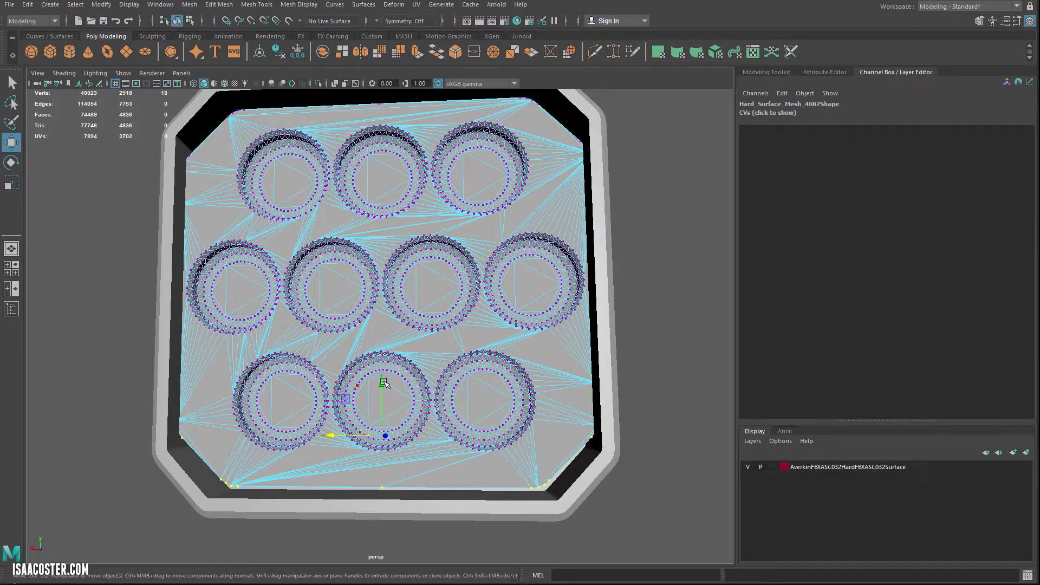
left_click_drag(383, 383, 379, 388)
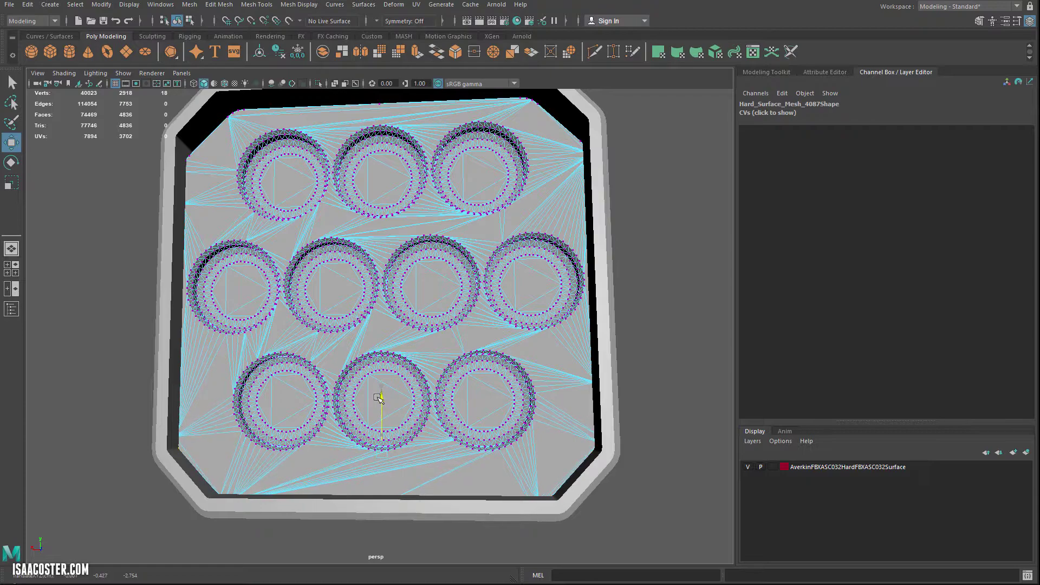
- Raise the panel's top border vertices toward the upper edge of the opening and scale them slightly wider
left_click_drag(463, 400, 229, 219, "alt")
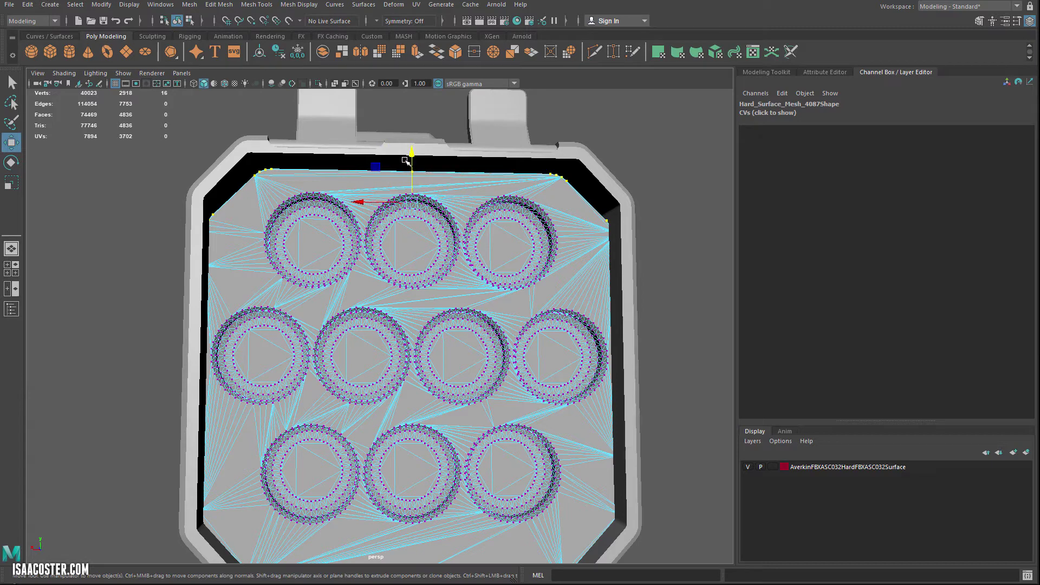
left_click_drag(407, 161, 409, 147)
key("e")
key("r")
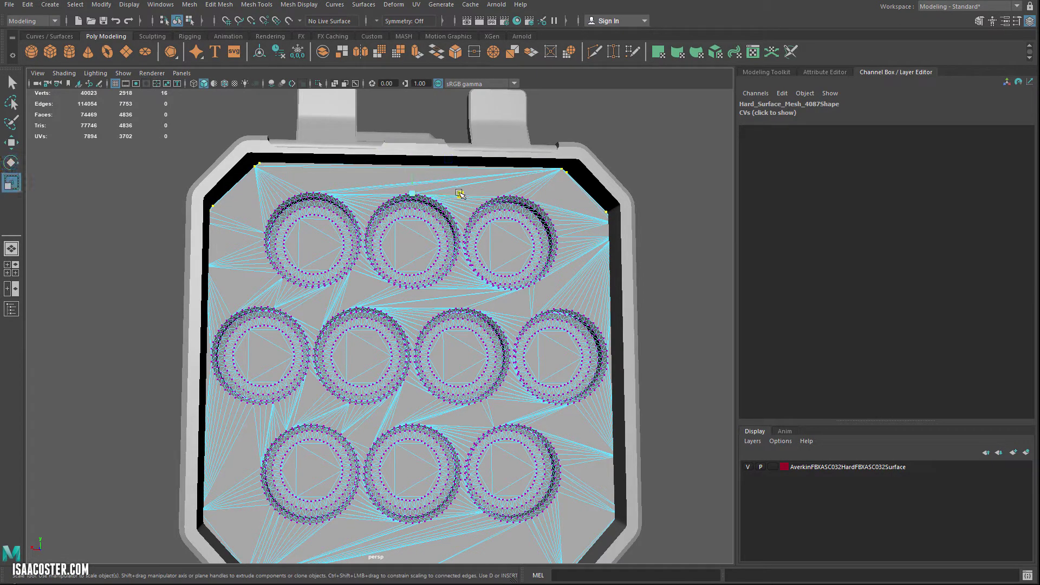
key("w")
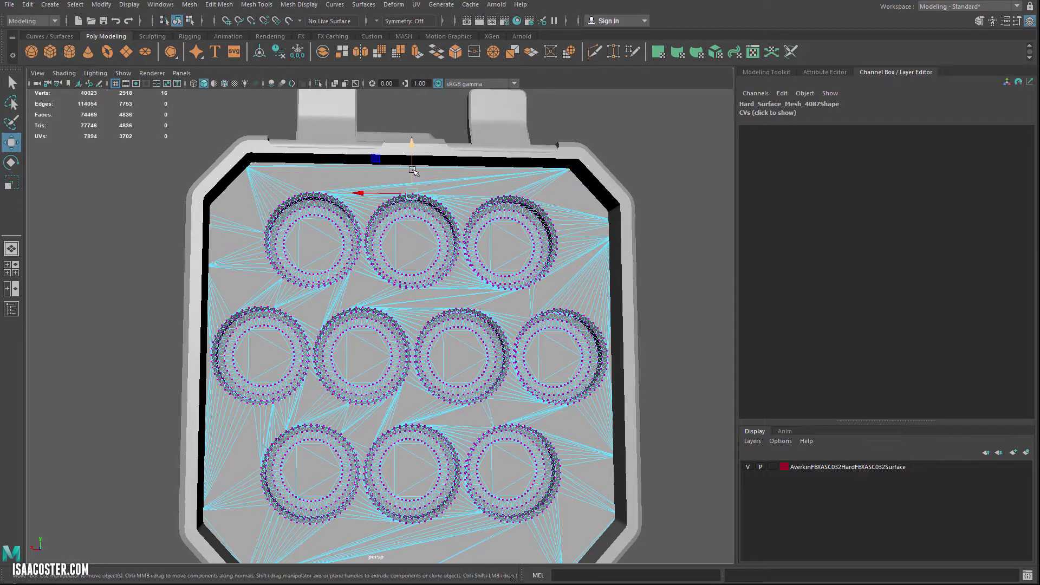
left_click_drag(412, 170, 412, 169)
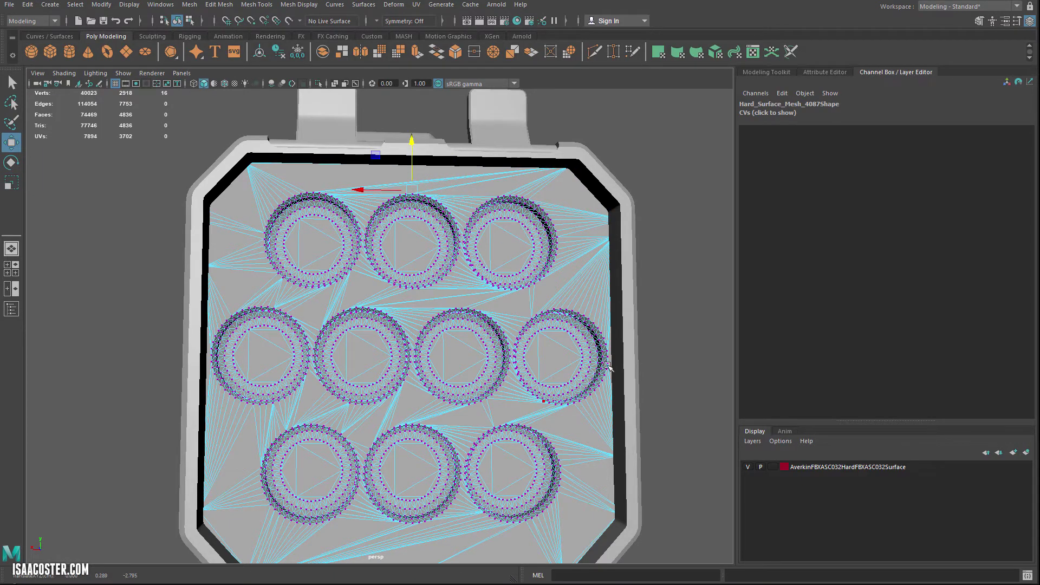
- Move the vertices of the panel's two bottom corners sideways to meet the opening's chamfers, and return to object selection
left_click_drag(608, 367, 641, 471, "alt")
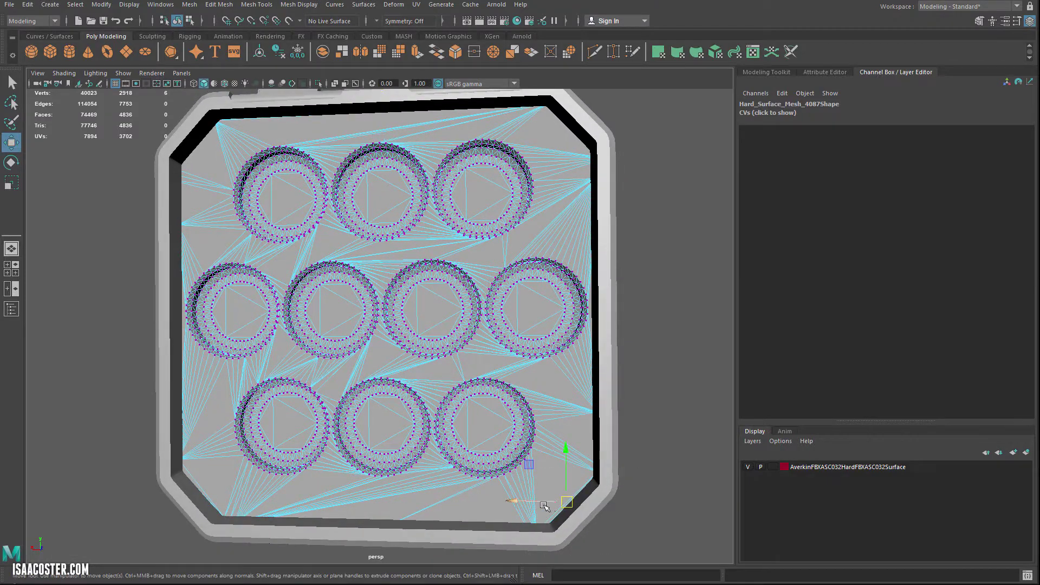
left_click_drag(544, 507, 512, 503)
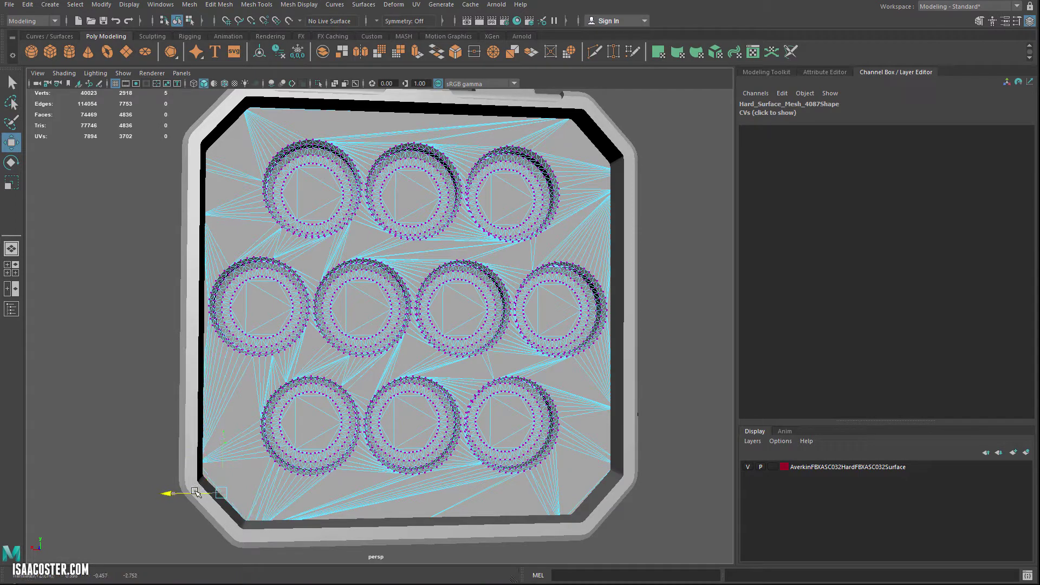
left_click(155, 413)
mouse_move(148, 415)
left_mouse_down("alt")
mouse_move(125, 415)
mouse_move(136, 423)
left_mouse_up("alt")
key("F8")
- Select the separate round plug and scale it uniformly to 0.533 in front of the panel's top row of recesses
left_click(630, 343)
left_click_drag(630, 343, 412, 359, "alt")
left_click(587, 144)
left_click(484, 376)
left_click(521, 407)
key("f")
scroll(374, 379, "down", 2)
key("r")
left_click_drag(379, 325, 328, 332)
- In a close wireframe side view, tilt the round plug to Rotate Y -86.15 to follow the panel's slant
middle_click_drag(431, 359, 431, 346, "alt")
key("space")
left_click(445, 351)
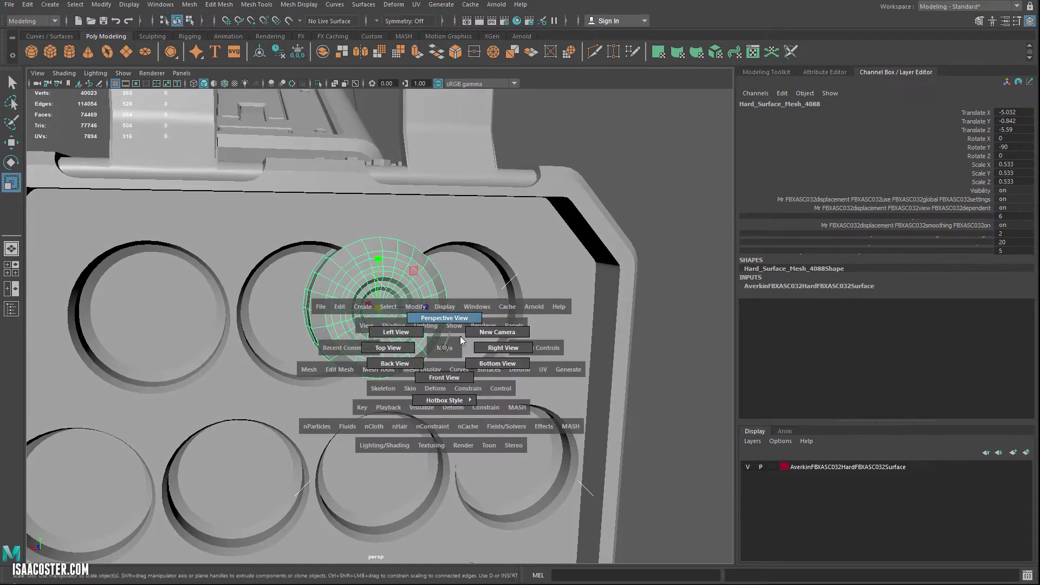
left_click(490, 351)
key("4")
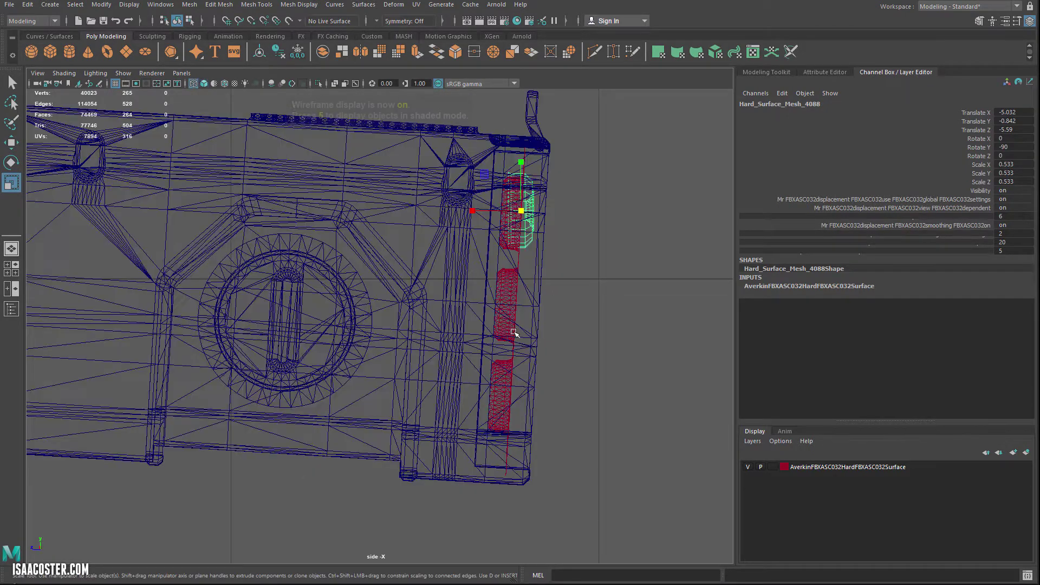
middle_click_drag(531, 292, 516, 330, "alt")
scroll(515, 330, "up", 3)
key("w")
middle_click_drag(527, 290, 474, 319, "alt")
scroll(474, 319, "up", 1)
key("e")
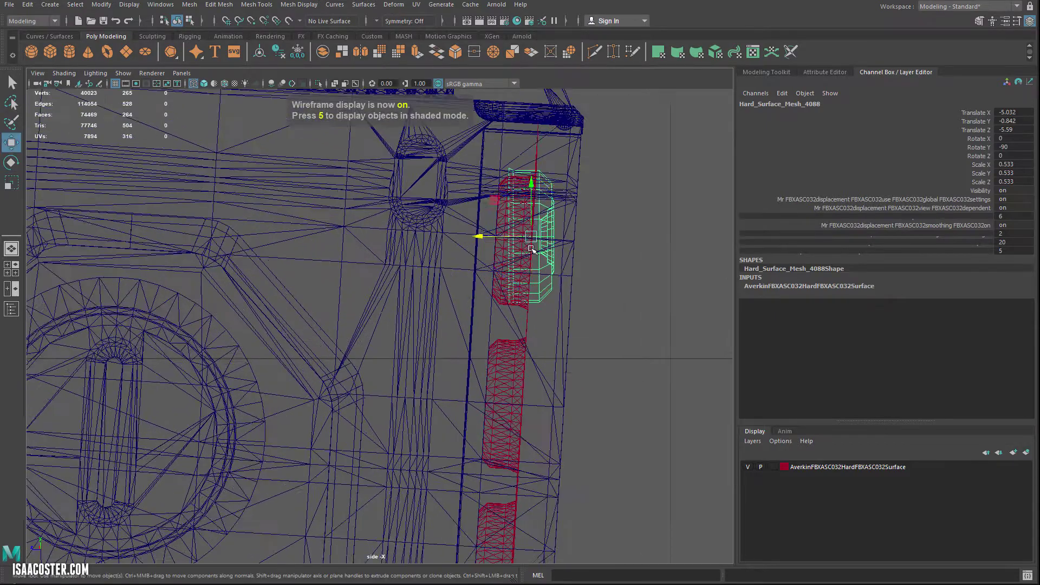
left_click_drag(589, 237, 590, 238)
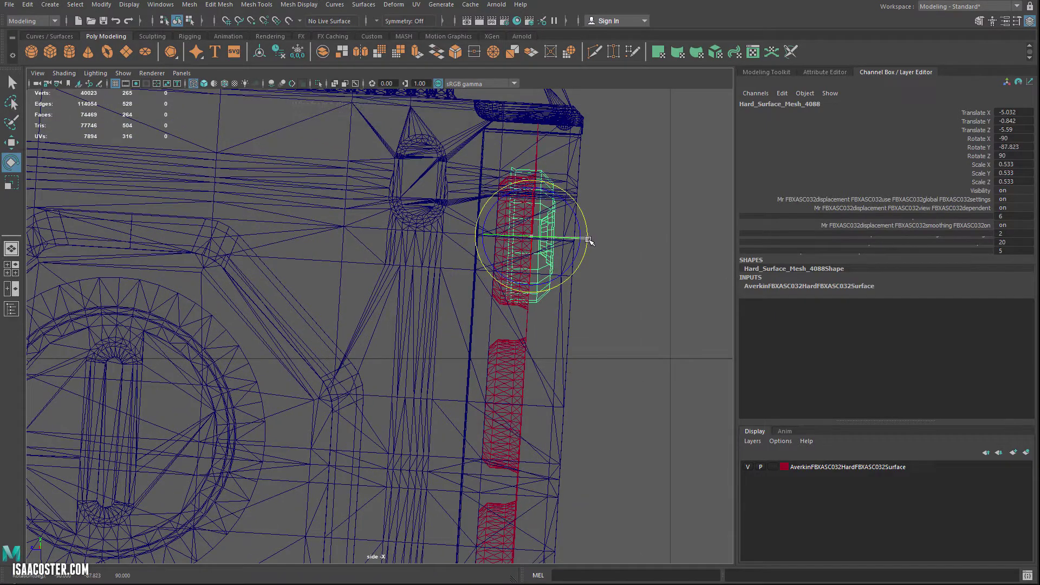
- Move the plug forward to Translate Z -5.624, flush with the panel's face, and refine its tilt to Rotate Y -86.47
key("w")
left_click_drag(502, 237, 527, 241)
scroll(529, 240, "up", 5)
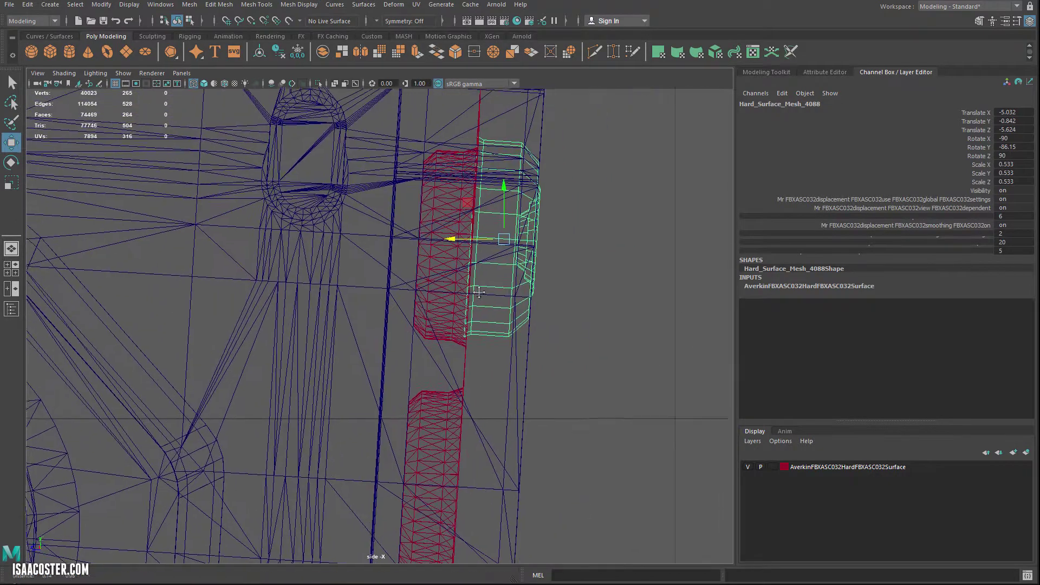
key("e")
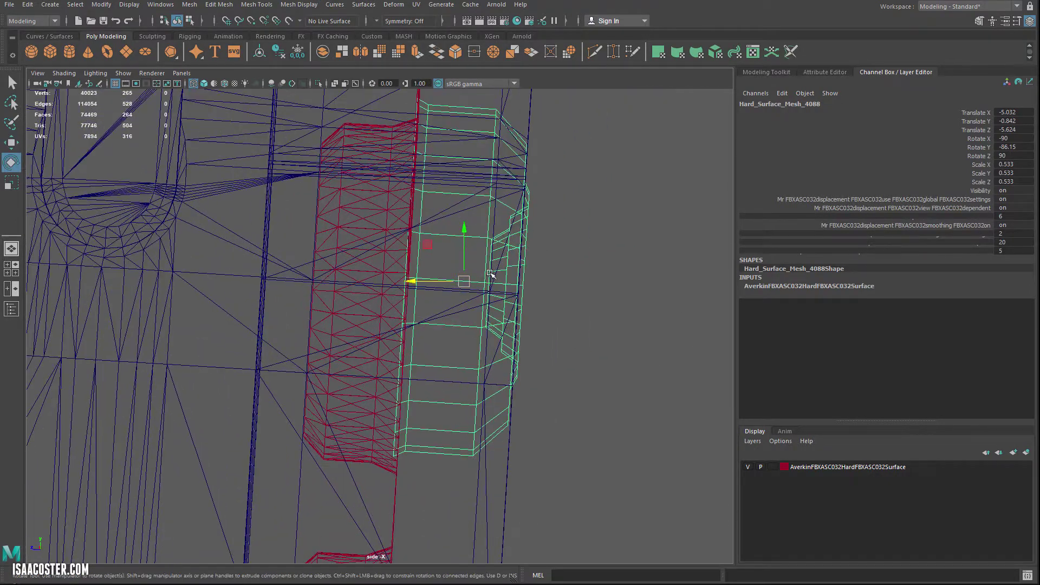
left_click_drag(518, 266, 519, 266)
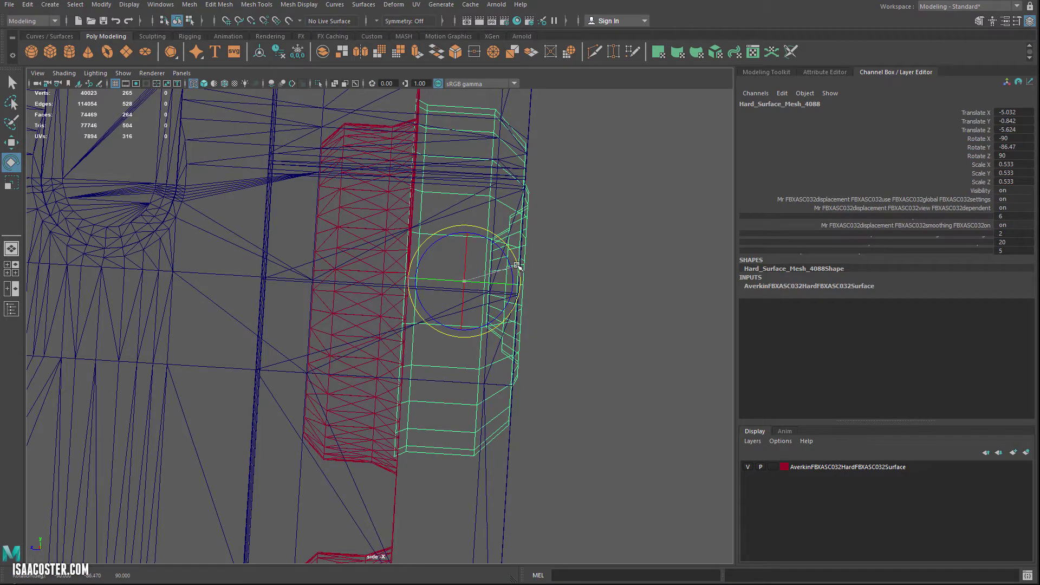
- In the shaded perspective view, fit the plug into the top row's middle recess at Translate X -4.937, Y -0.846, Z -5.546
key("space")
left_click_drag(575, 286, 574, 263)
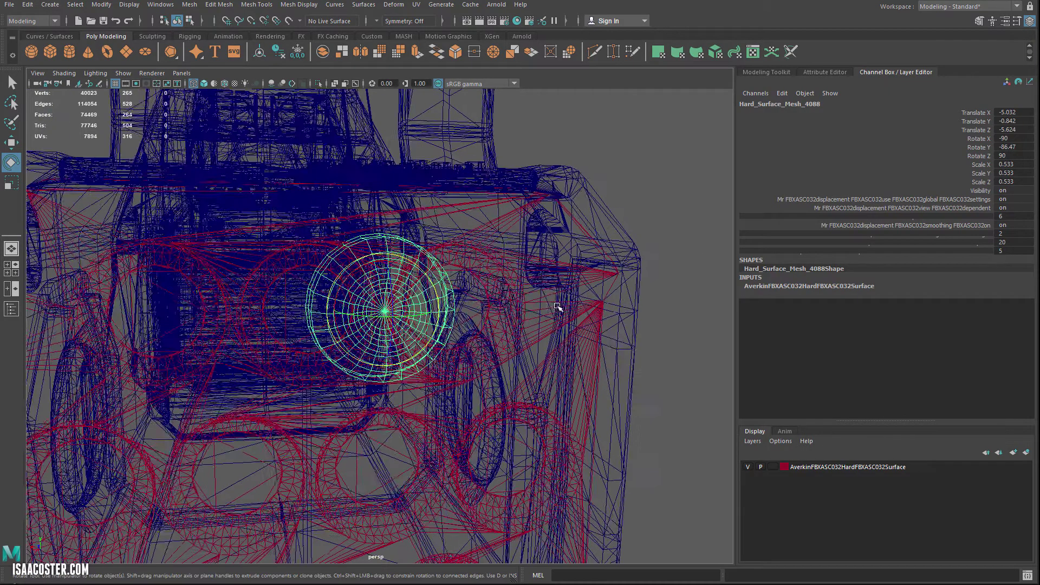
key("5")
left_click_drag(445, 347, 464, 360, "alt")
key("w")
left_click_drag(367, 306, 307, 262)
left_click_drag(302, 304, 261, 313, "alt")
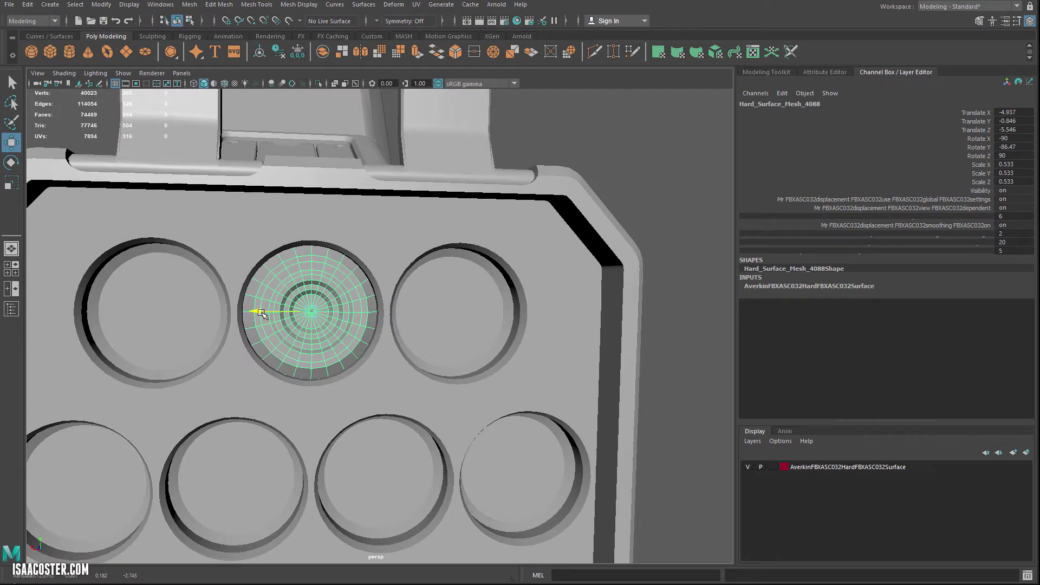
- Scale the plug in the top row's middle recess uniformly to 0.459 and recentre it vertically
key("r")
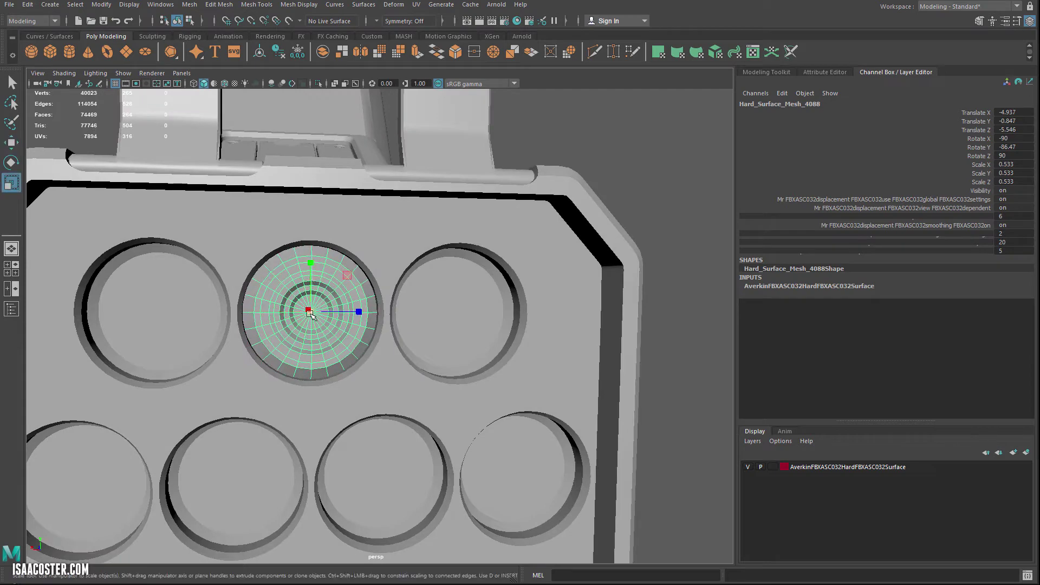
mouse_move(310, 315)
left_mouse_down("alt")
mouse_move(317, 339)
mouse_move(294, 313)
mouse_move(303, 309)
left_mouse_up("alt")
key("w")
left_click_drag(311, 270, 311, 269)
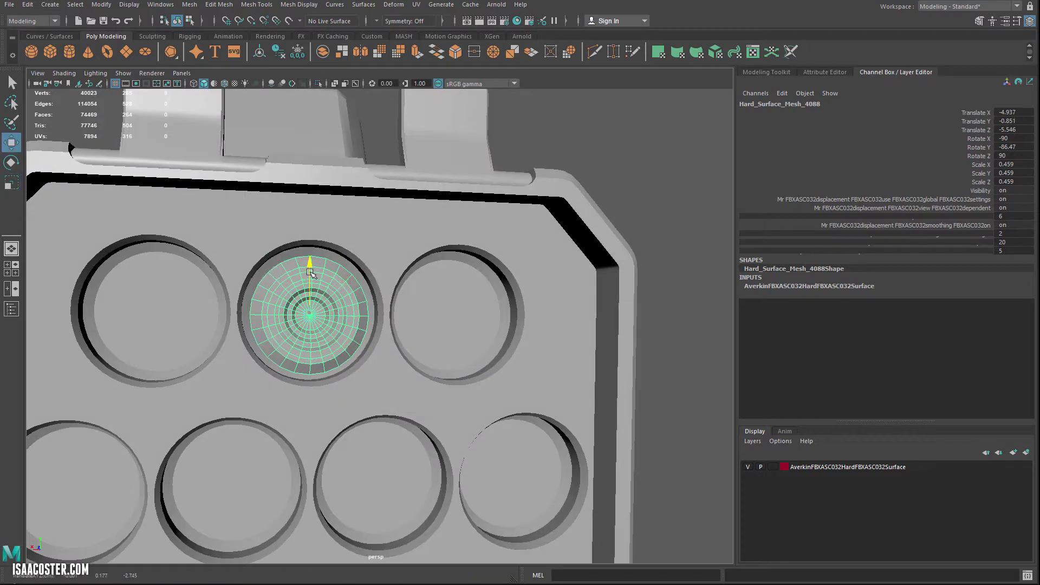
left_click(588, 176)
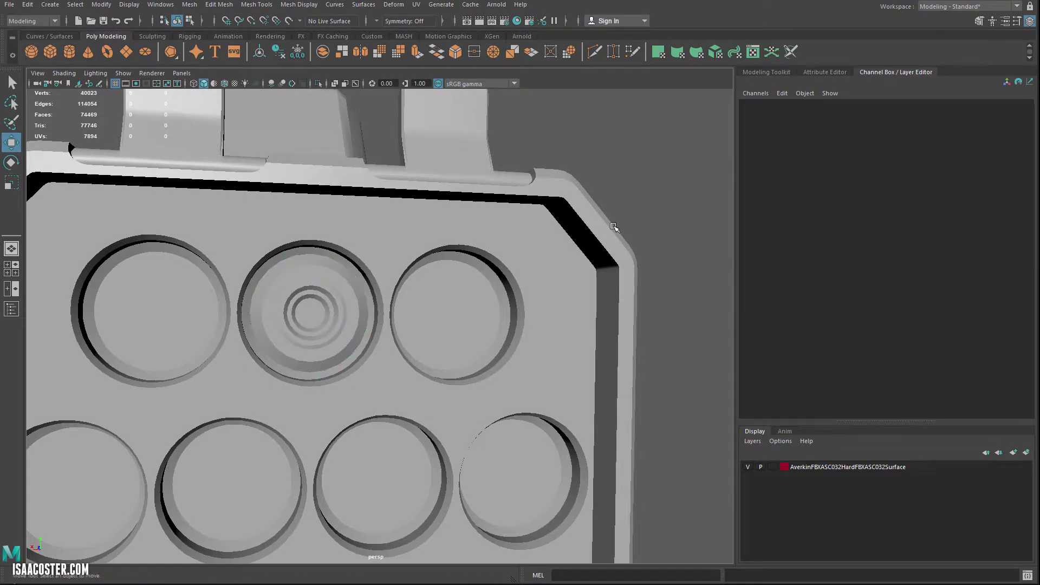
left_click_drag(622, 238, 488, 276, "alt")
- Duplicate the middle plug into the two outer recesses of the top row
left_click(363, 328)
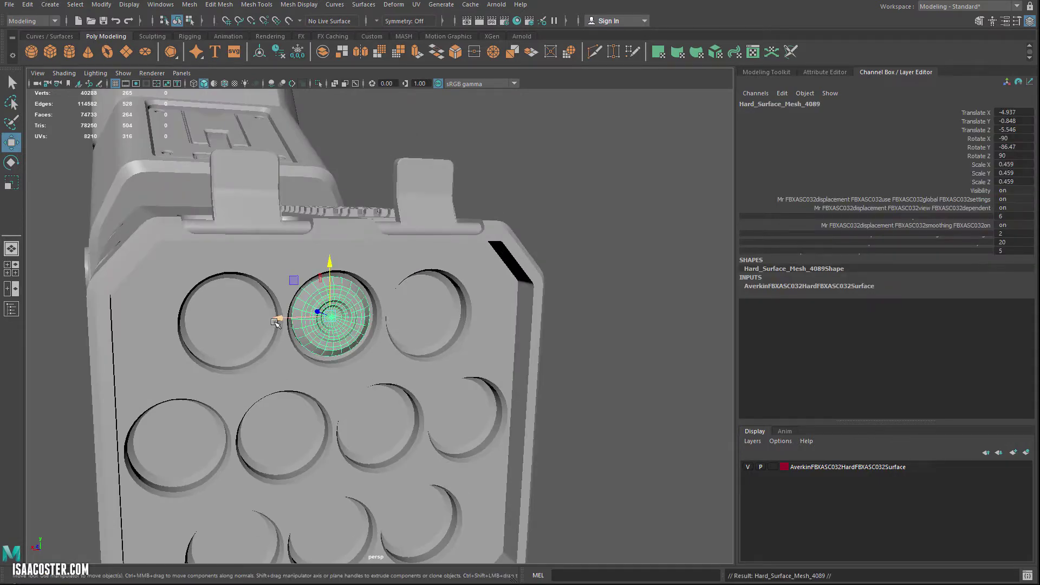
left_click_drag(275, 321, 245, 342)
left_click_drag(192, 320, 384, 325)
- Duplicate the three top-row plugs into the bottom row of recesses at Translate Y -1.347 and adjust their depth
left_click(338, 300, "shift")
key("shift+d")
left_click_drag(254, 308, 325, 348, "alt")
key("ctrl+d")
left_click_drag(246, 270, 211, 367)
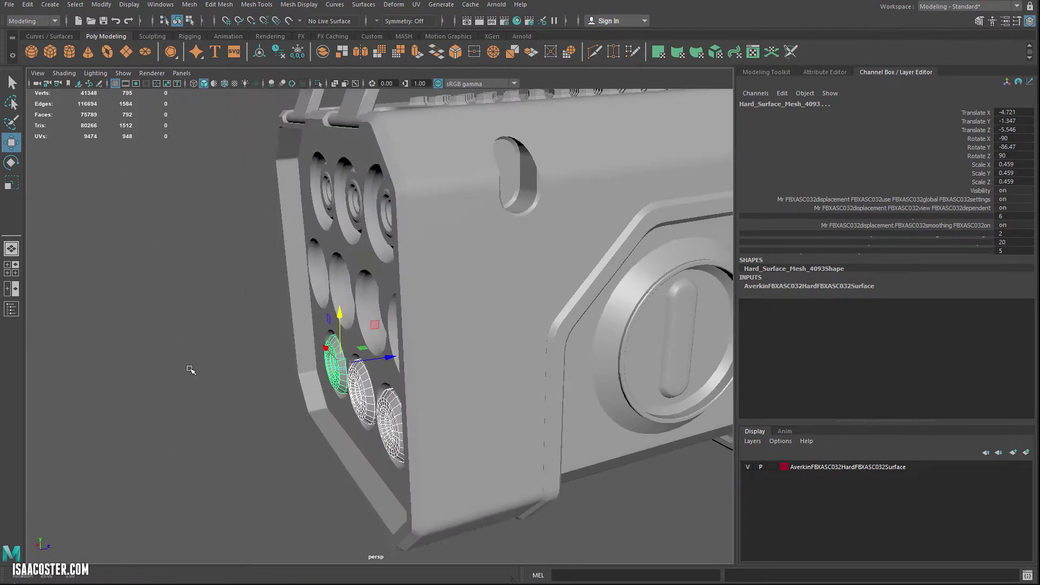
left_click_drag(384, 357, 426, 364)
- Duplicate the three bottom-row plugs into the middle row, with the first at Translate X -4.614, Y -1.097, Z -5.539
key("ctrl+d")
left_click_drag(241, 366, 254, 262)
left_click_drag(215, 311, 161, 310)
left_click_drag(161, 310, 213, 328, "alt")
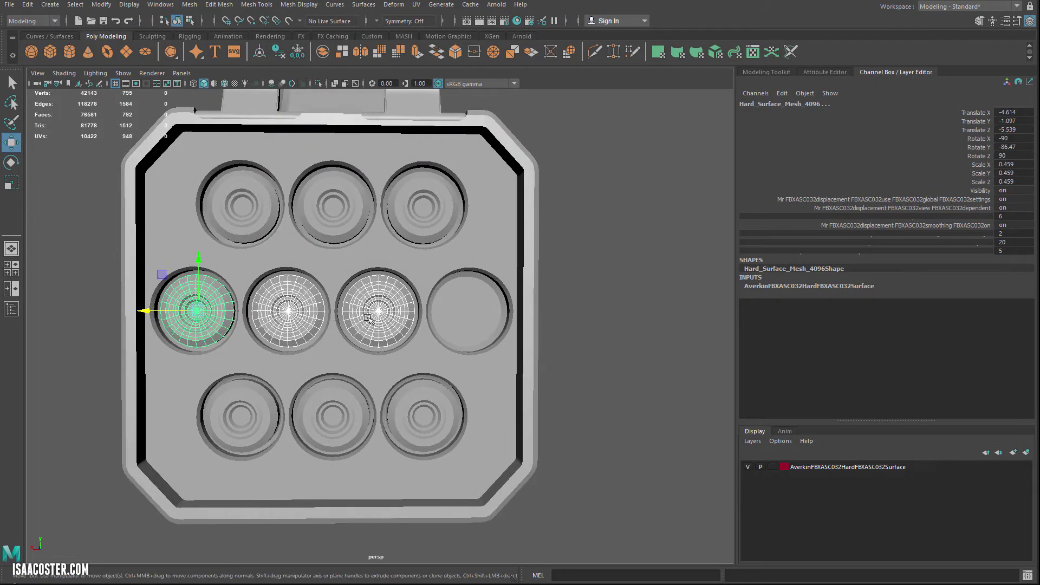
- Duplicate one middle-row plug into the row's empty fourth recess at Translate X -5.26, Y -1.097, Z -5.539
left_click(368, 319)
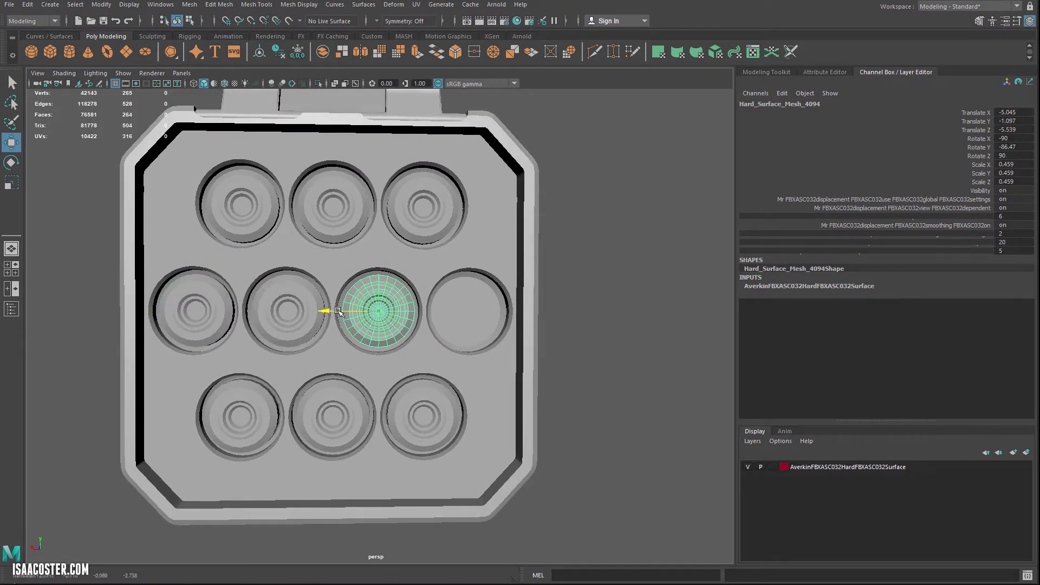
mouse_move(347, 316)
left_mouse_down("alt")
mouse_move(354, 325)
mouse_move(413, 313)
left_mouse_up("alt")
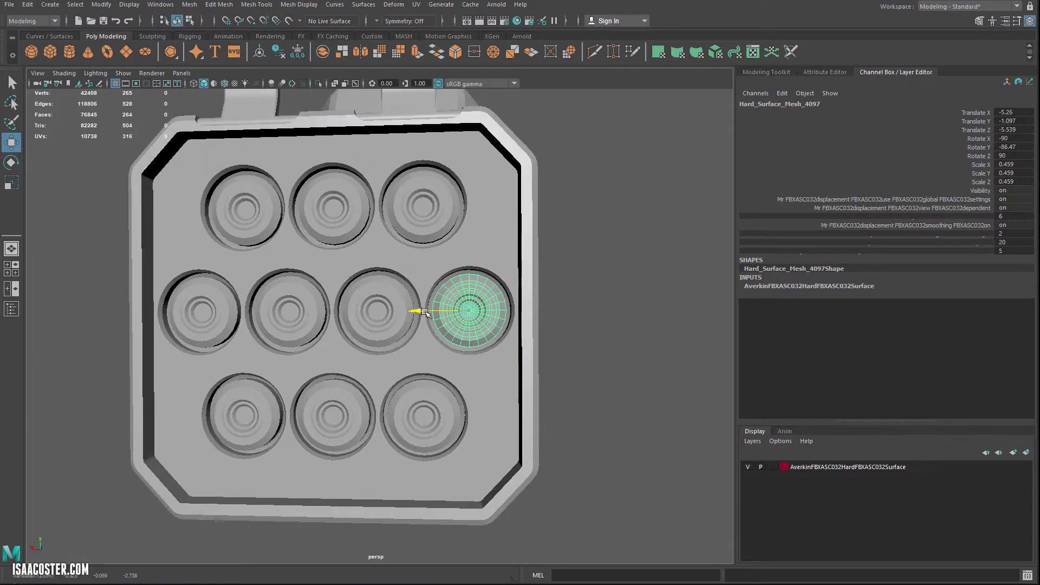
left_click_drag(479, 369, 506, 384, "alt")
right_click_drag(506, 383, 513, 336, "alt")
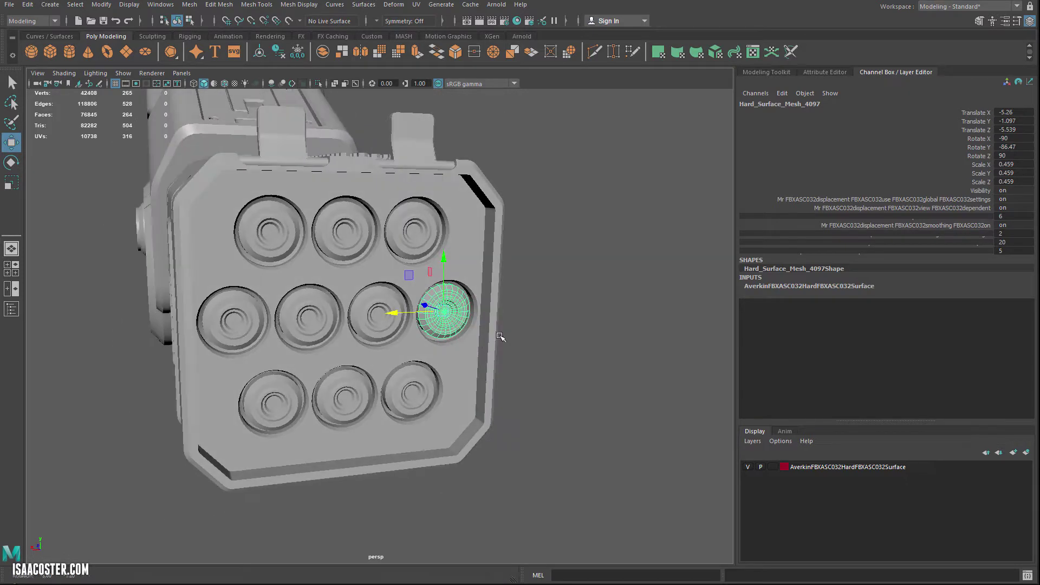
left_click(570, 354)
- Examine the plugged front panel and the whole gun from both sides
right_click_drag(570, 354, 371, 216, "alt")
left_click_drag(371, 216, 384, 316, "alt")
left_click(385, 315)
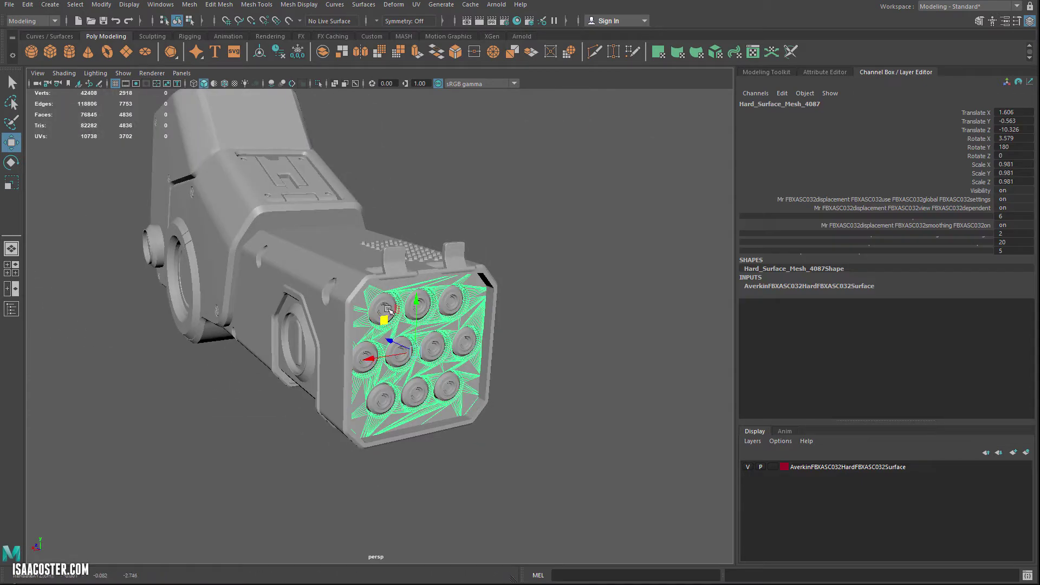
left_click_drag(475, 321, 635, 301, "alt")
left_click(634, 302)
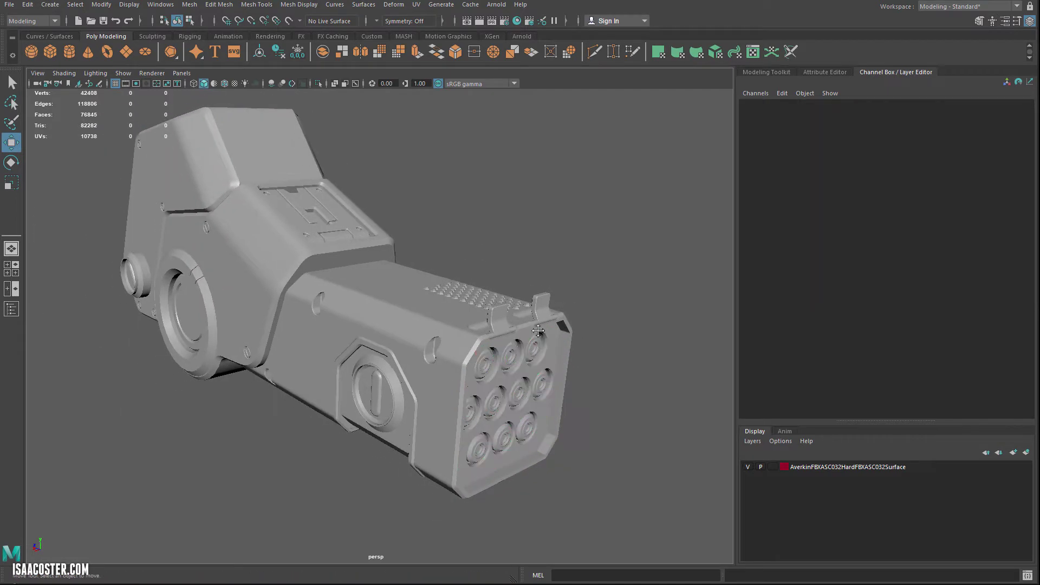
left_click_drag(543, 331, 449, 350, "alt")
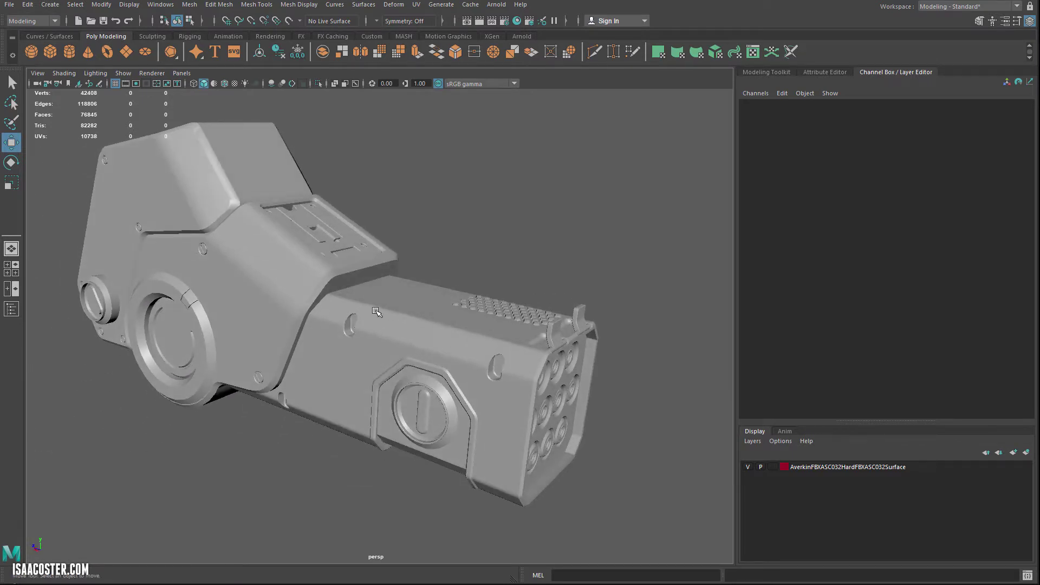
left_click_drag(290, 291, 207, 332, "alt")
middle_click_drag(207, 332, 147, 315, "alt")
left_click_drag(255, 321, 298, 318, "alt")
middle_click_drag(297, 318, 278, 316, "alt")
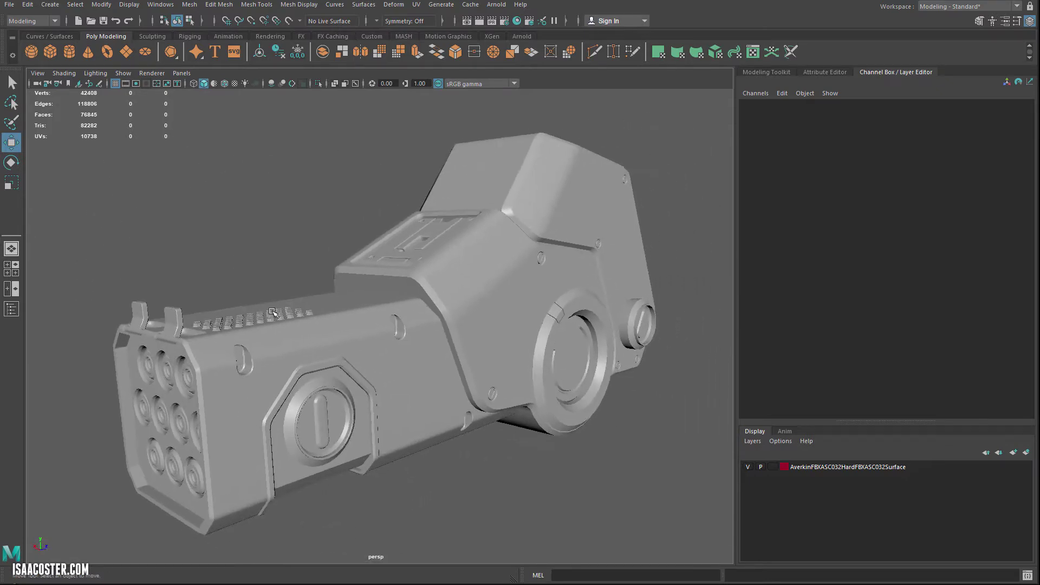
- Check the separate face shells of the gun mesh by selecting them in face mode, and return to object selection
left_click(402, 395)
scroll(428, 432, "up", 5)
left_click_drag(373, 404, 397, 334, "alt")
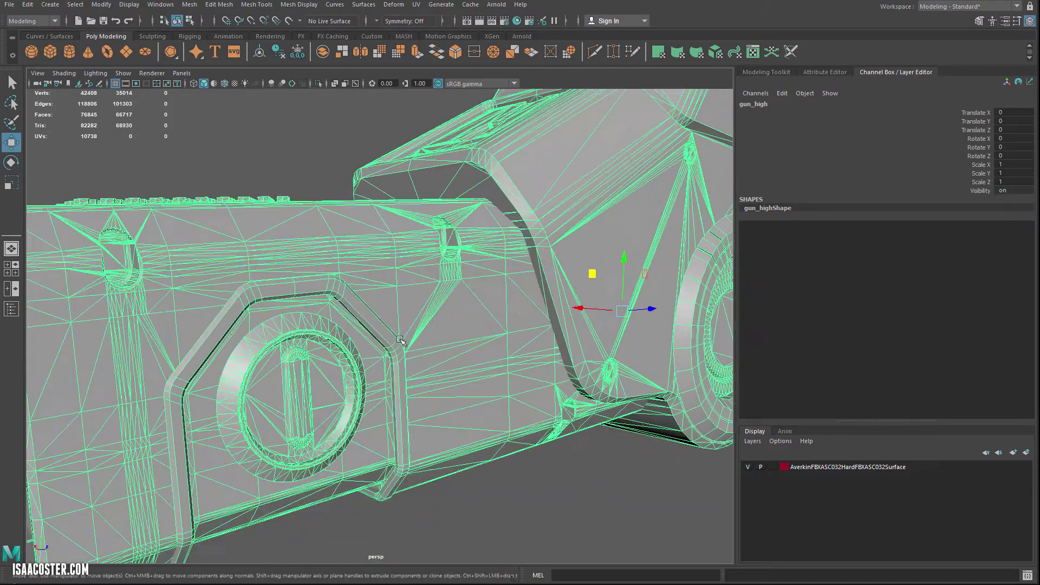
left_click_drag(240, 296, 301, 336, "alt")
right_click_drag(300, 336, 304, 361)
left_click_drag(304, 361, 455, 342, "alt")
double_click(537, 294)
left_click_drag(485, 388, 392, 272, "alt")
left_click(345, 267)
key("F8")
left_click_drag(264, 331, 415, 185, "alt")
left_click(158, 402)
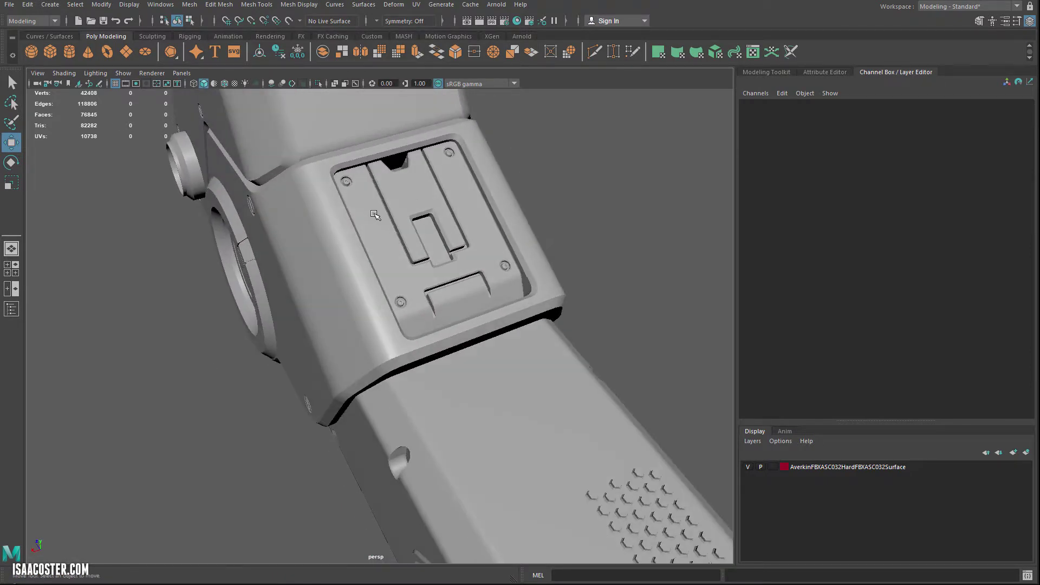
- Examine the gun's recessed top plate and overall shape from several angles and distances
left_click_drag(395, 254, 356, 270, "alt")
left_click_drag(289, 317, 253, 281, "alt")
scroll(253, 281, "down", 3)
middle_click_drag(320, 315, 287, 308, "alt")
left_click_drag(287, 310, 184, 195, "alt")
scroll(311, 293, "up", 6)
scroll(338, 317, "down", 8)
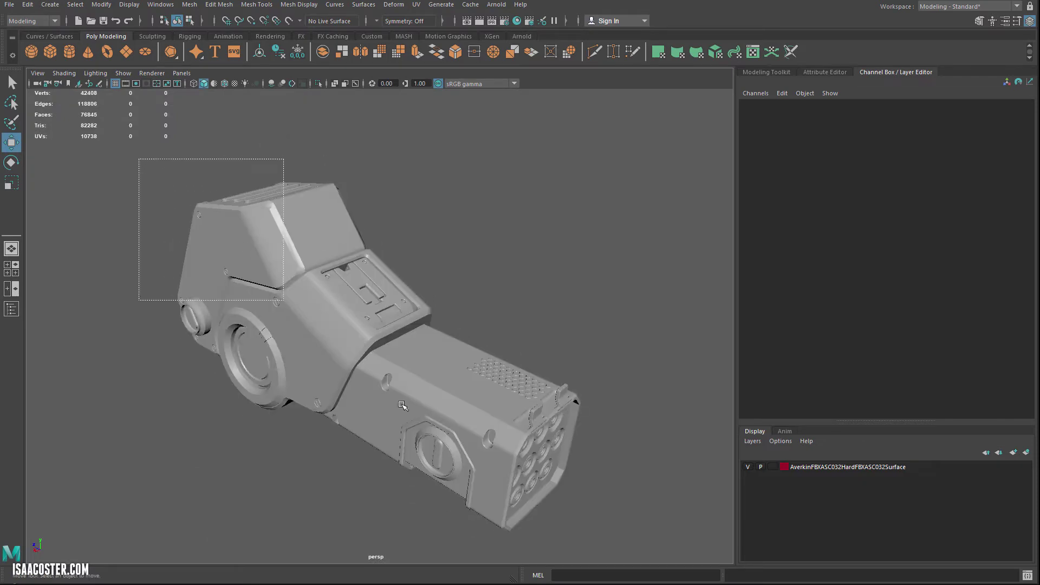
- Select all of the gun's meshes and apply red vertex color to them, replacing any existing color
left_click_drag(430, 421, 623, 550)
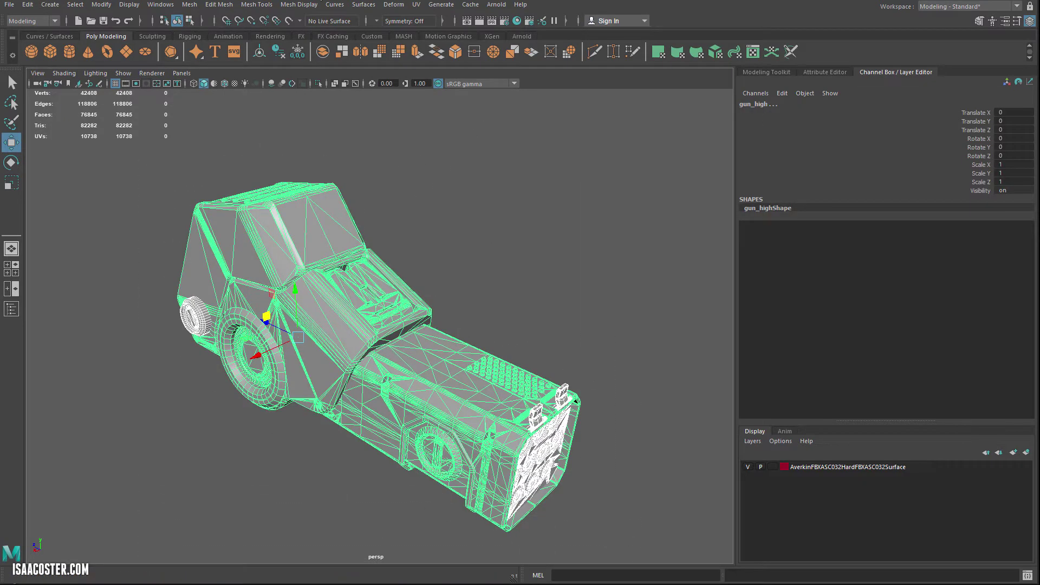
left_click(304, 8)
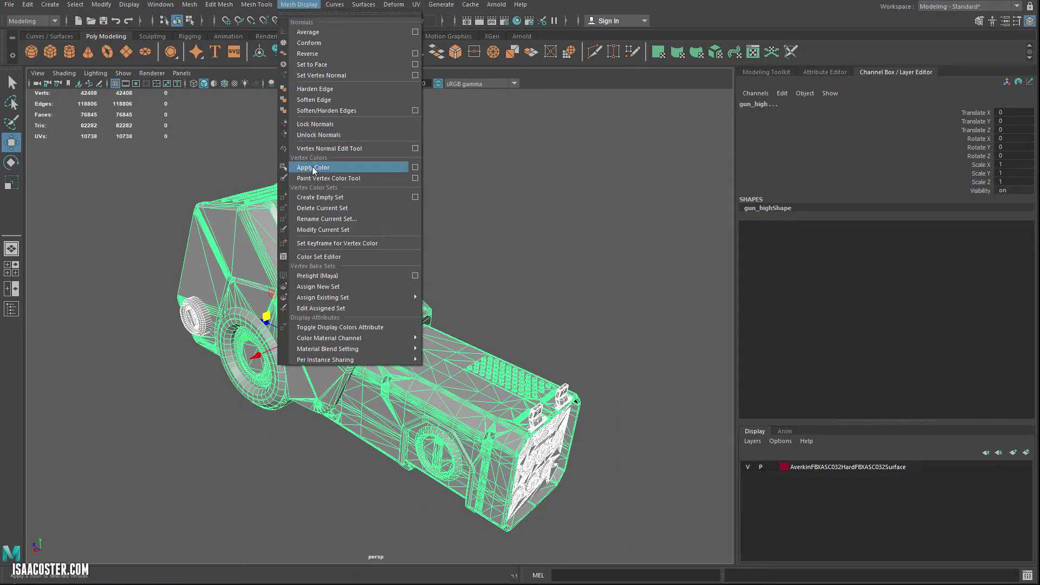
left_click(412, 167)
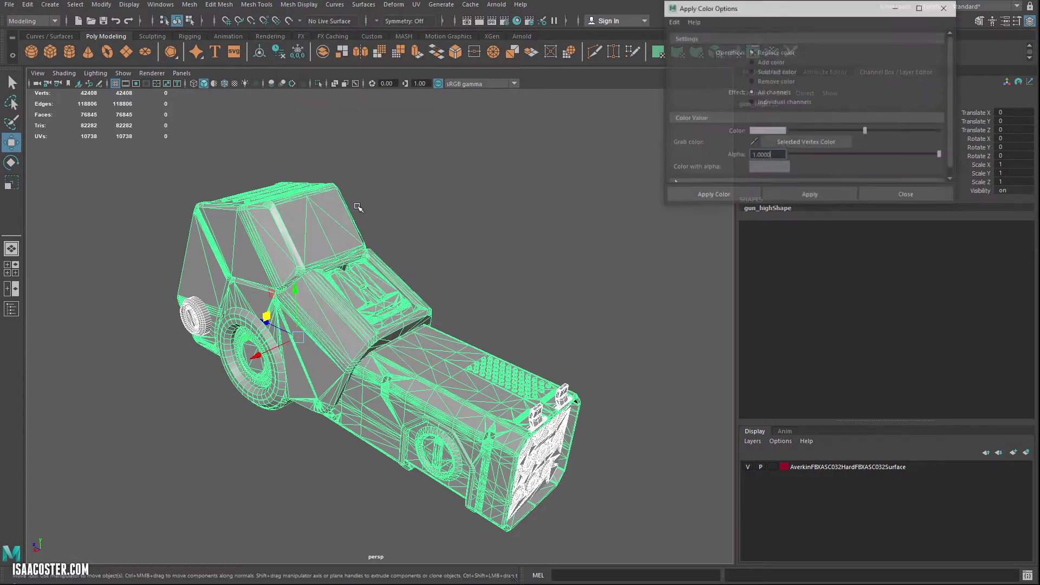
left_click(768, 129)
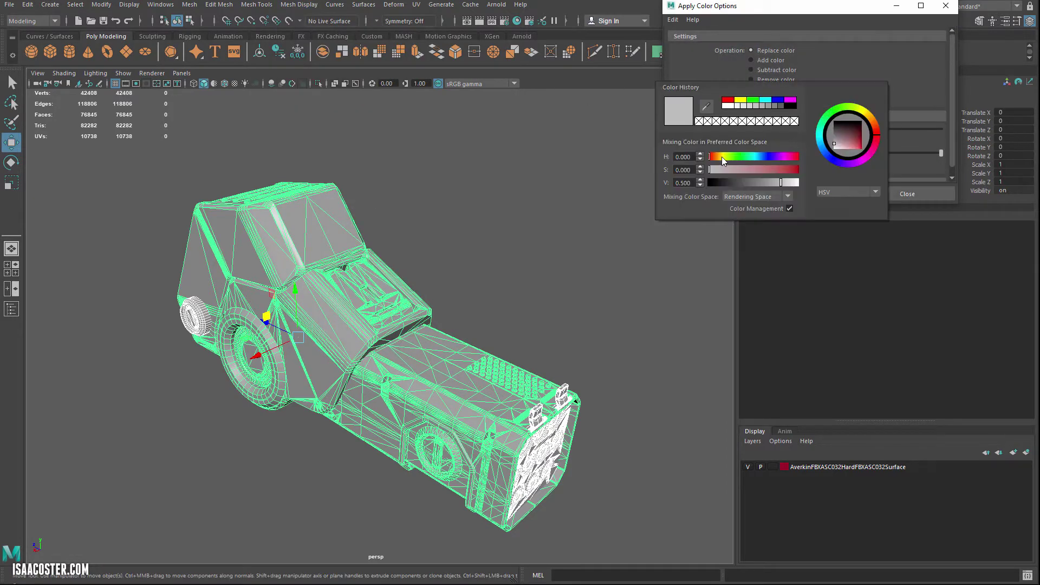
left_click(726, 101)
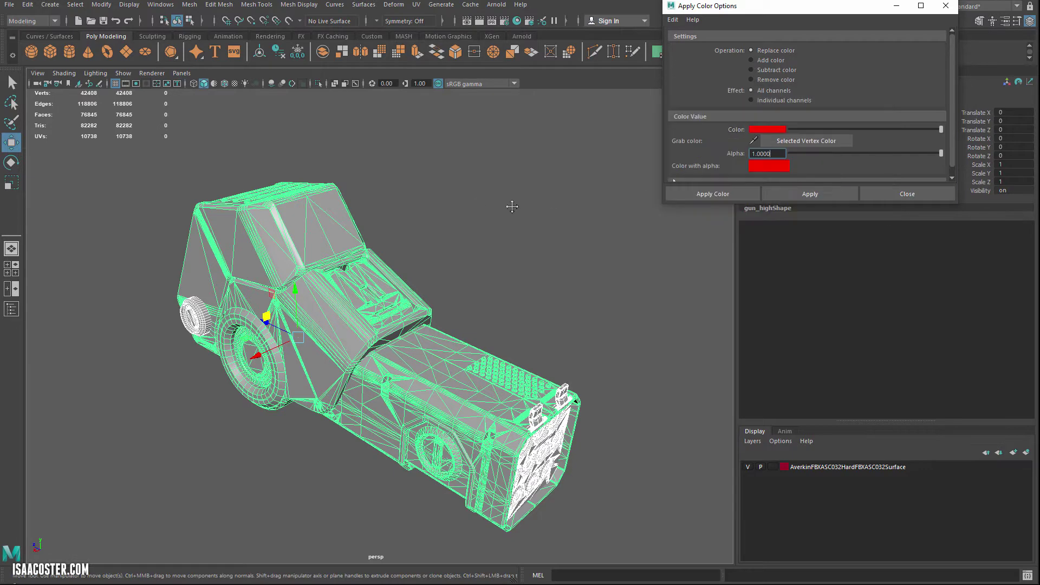
left_click(797, 194)
left_click_drag(530, 244, 465, 300, "alt")
left_click(527, 241)
- Switch Display Colors off and back on in the mesh component display settings of the gun's meshes
left_click_drag(130, 156, 633, 552)
left_click_drag(794, 10, 537, 87)
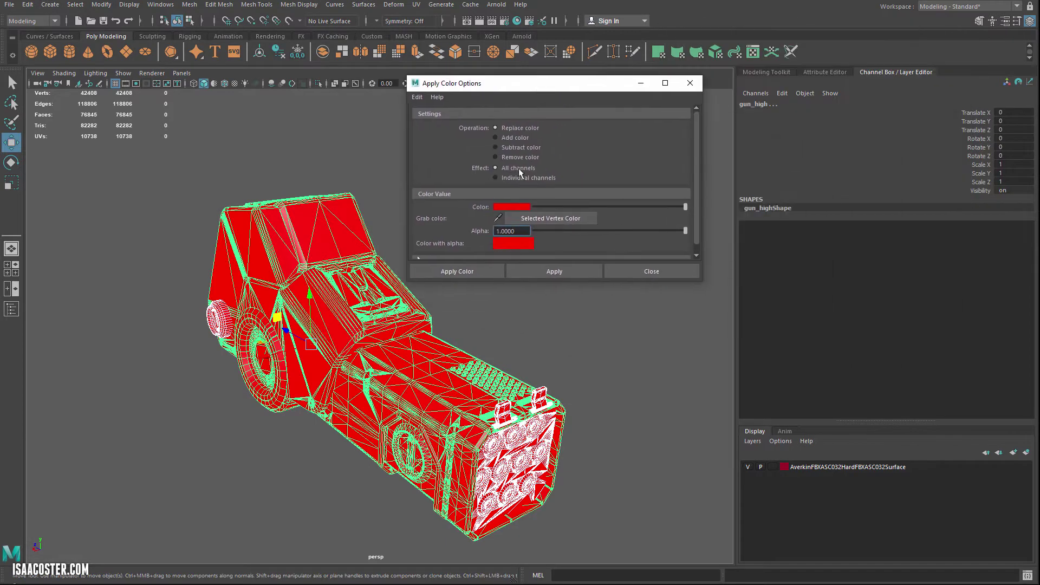
left_click(810, 75)
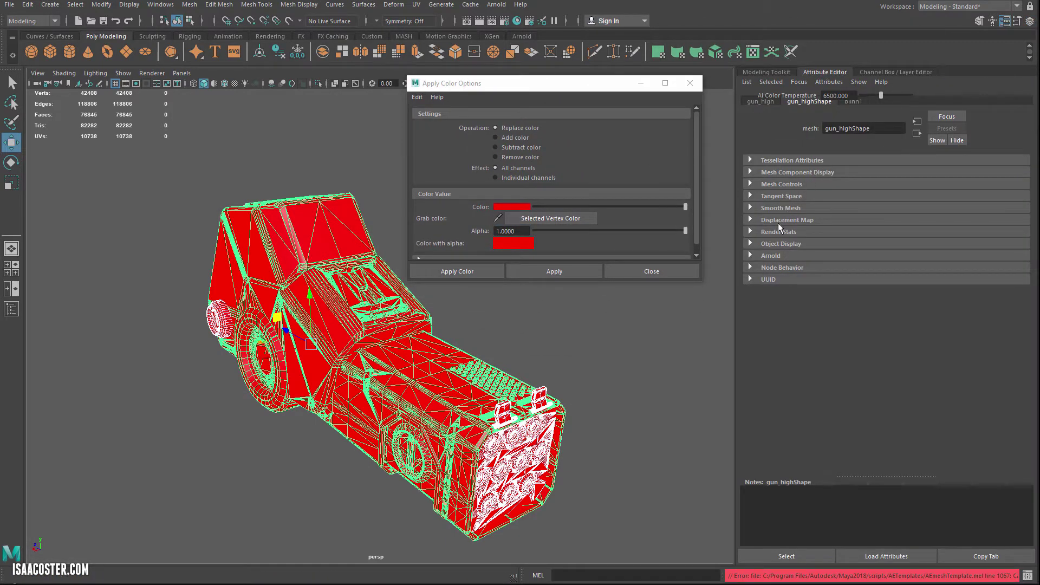
left_click(749, 171)
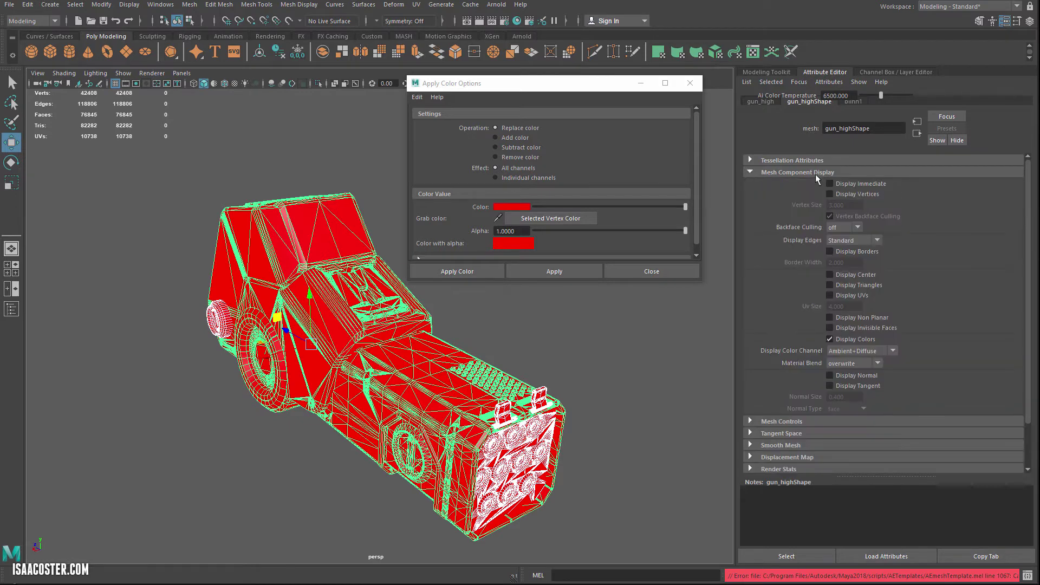
left_click(830, 340)
left_click(830, 340)
left_click(830, 341)
left_click(830, 341)
left_click(267, 206)
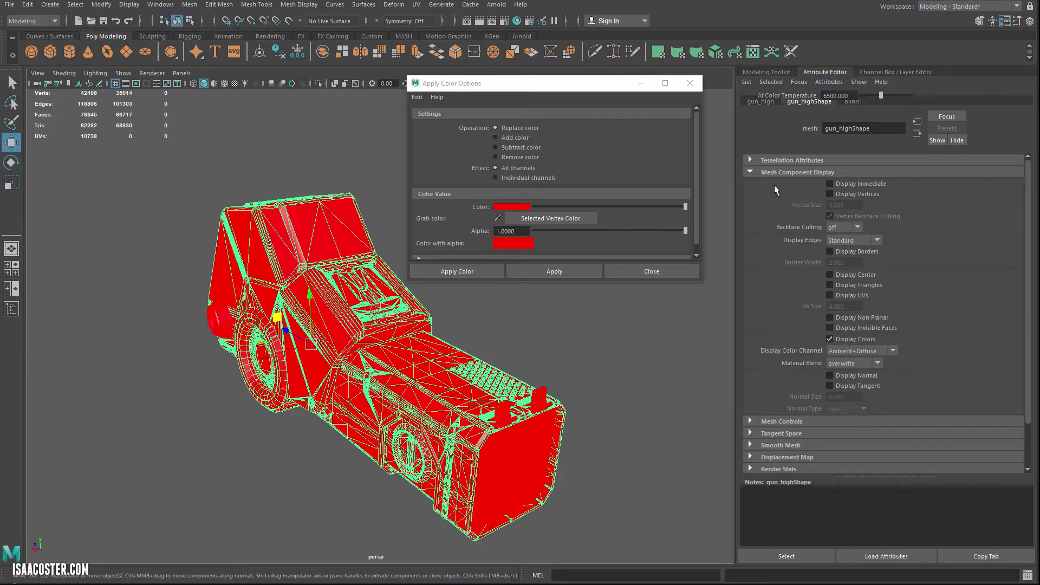
left_click(759, 175)
left_click(806, 174)
- Compare the colored gun in wireframe, textured and shaded display while viewing it from different angles
left_click_drag(482, 342, 425, 328, "alt")
left_click(379, 252)
left_click_drag(378, 252, 381, 279, "alt")
key("4")
key("6")
key("4")
key("5")
left_click_drag(376, 287, 380, 298, "alt")
left_click_drag(451, 342, 349, 333, "alt")
- Select the connected faces of the gun's middle body section and apply yellow vertex color to them
left_click(387, 344)
left_click_drag(493, 83, 578, 87)
left_click_drag(347, 275, 301, 418, "alt")
right_click_drag(420, 222, 426, 246)
double_click(307, 255)
left_click_drag(404, 222, 407, 238, "alt")
left_click(602, 213)
left_click(603, 213)
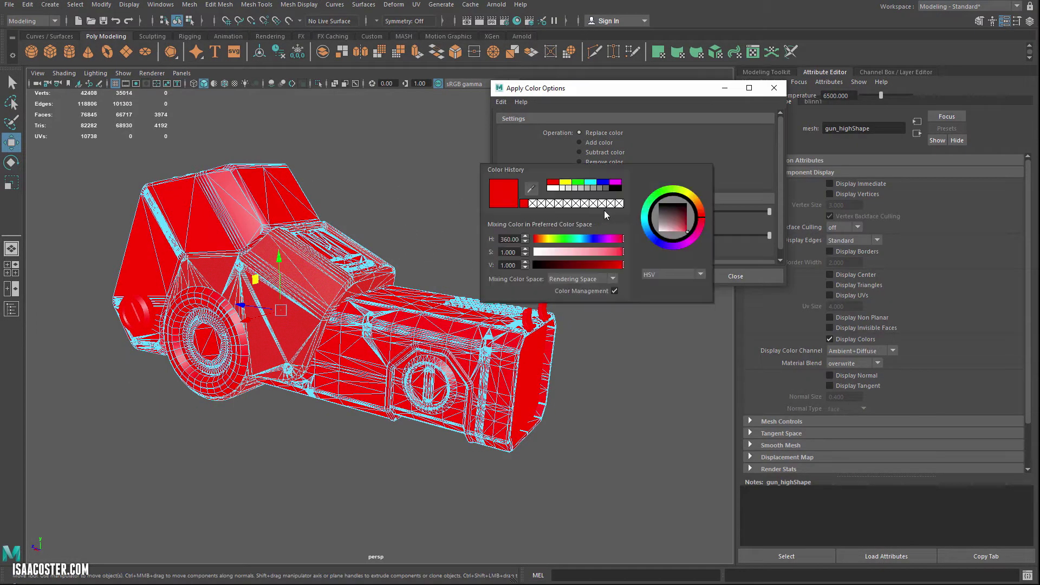
left_click(569, 184)
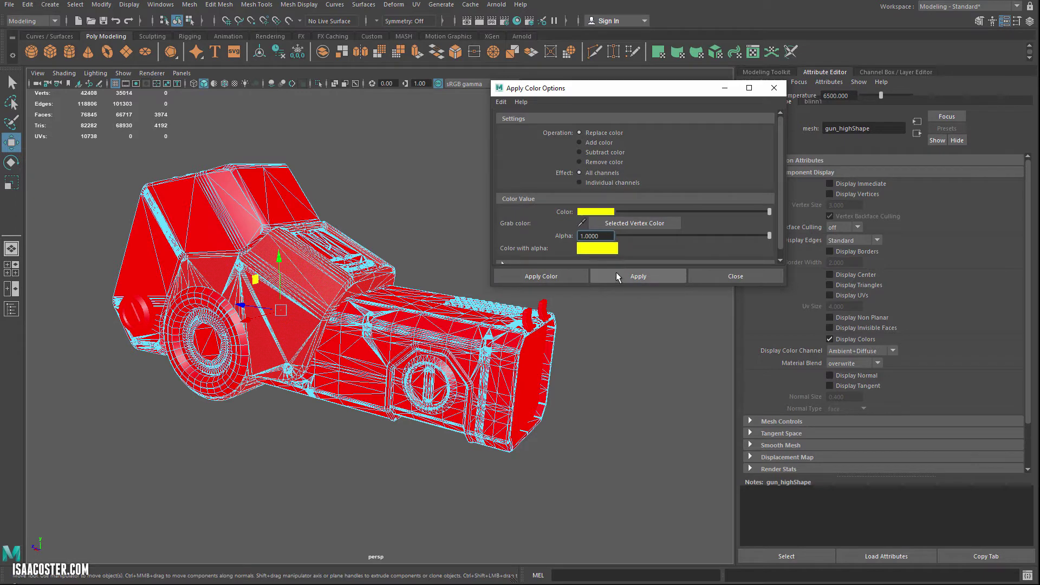
left_click(618, 276)
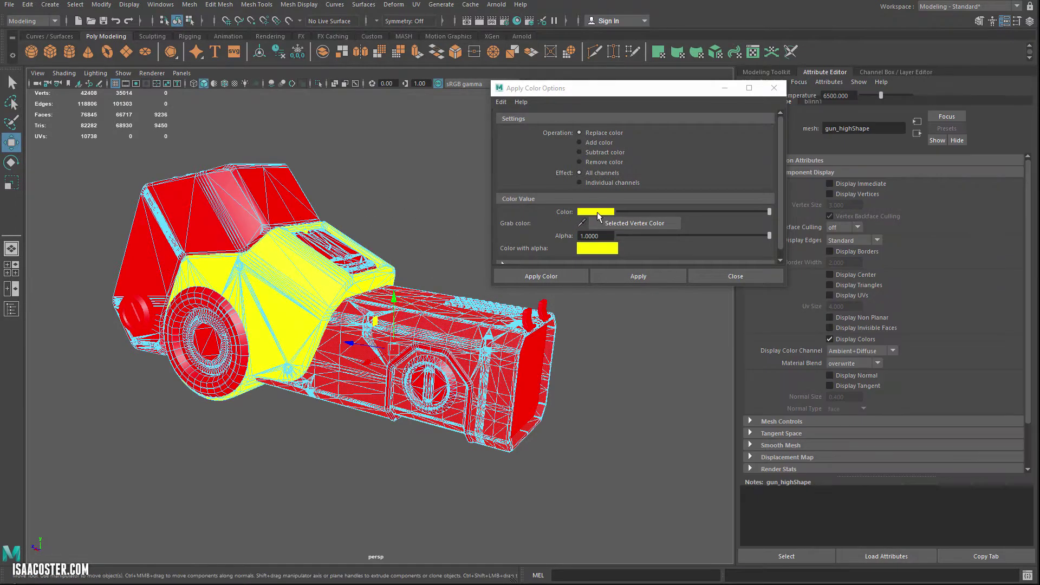
- Apply green vertex color to the selected faces of the gun's long front housing
left_click(599, 213)
left_click(578, 187)
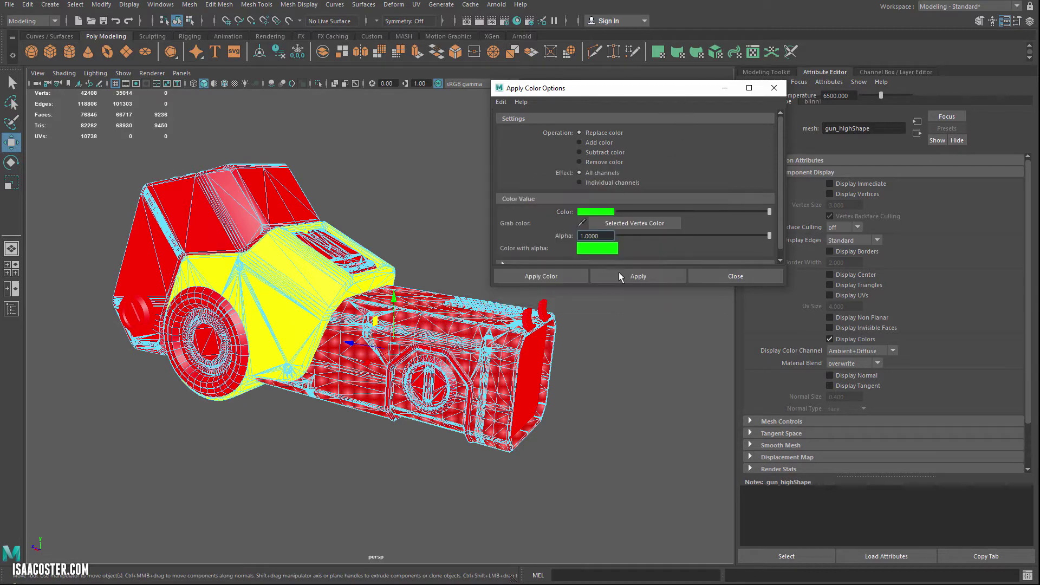
left_click(620, 277)
left_click_drag(618, 339, 599, 349, "alt")
left_click_drag(535, 348, 473, 358, "alt")
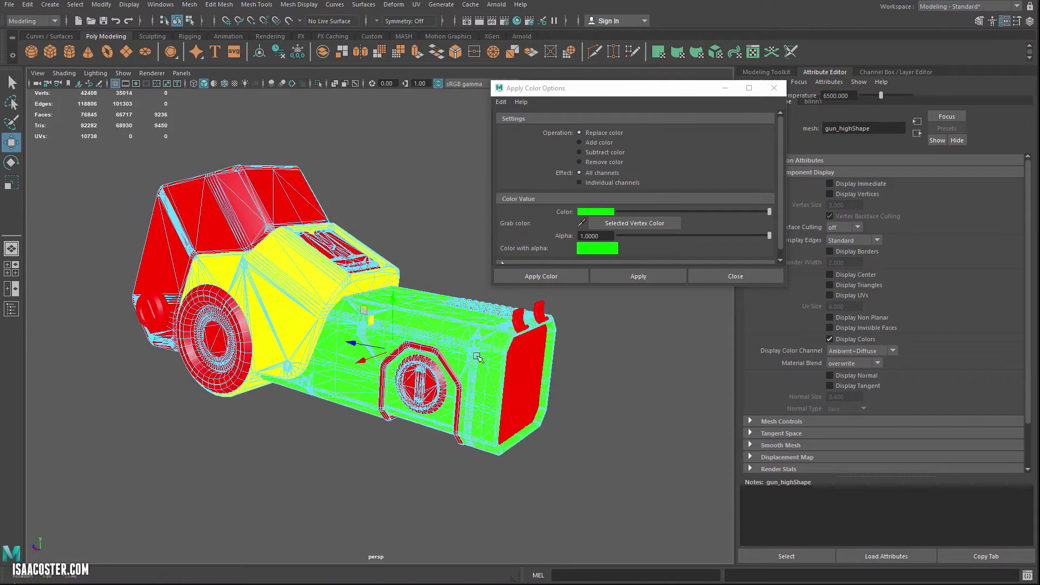
scroll(472, 357, "up", 3)
- Apply cyan vertex color to the raised trim framing the round side dial
left_click(461, 364)
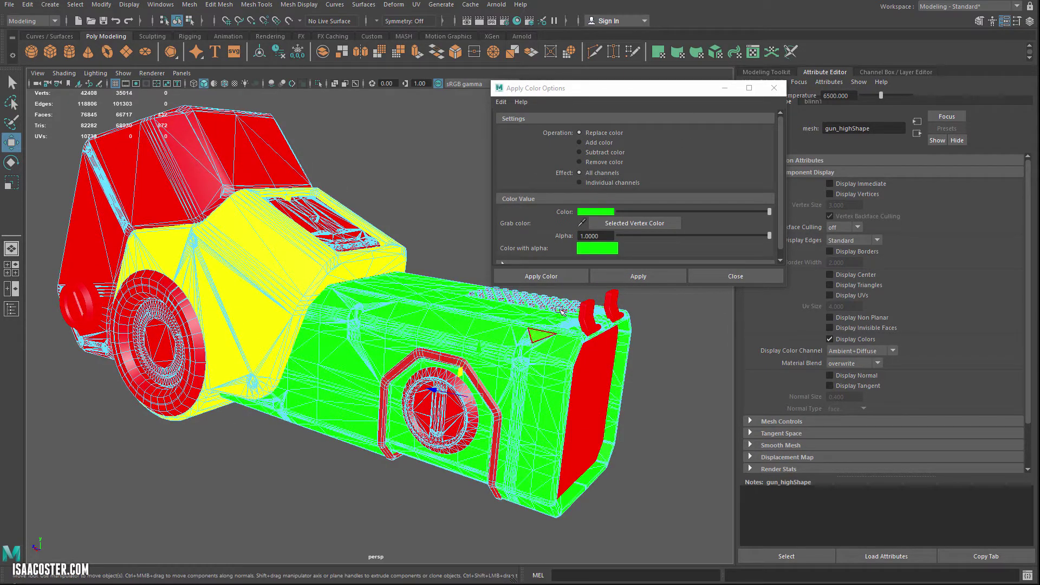
left_click(595, 213)
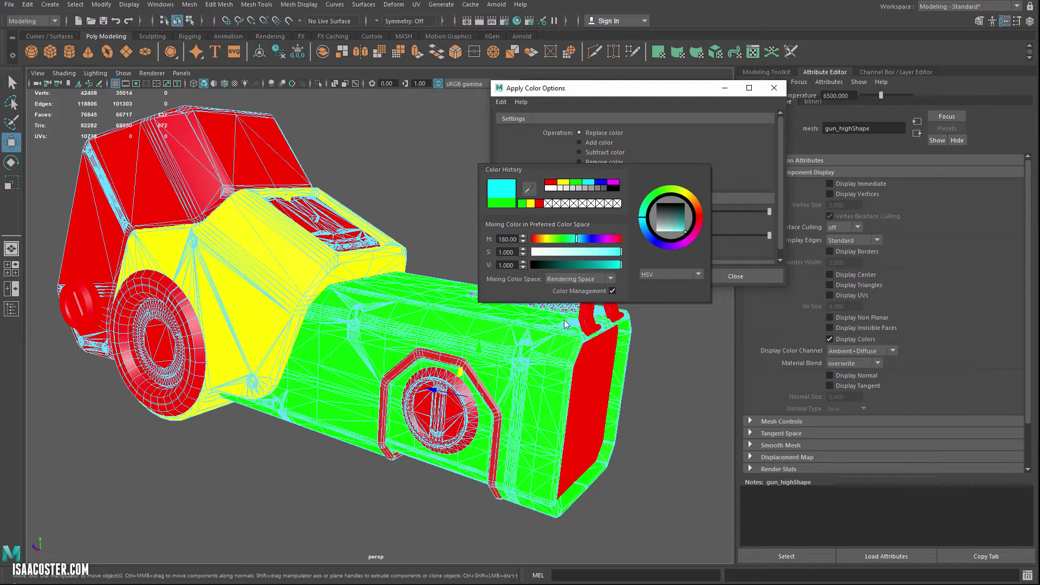
left_click(641, 277)
left_click(690, 346)
mouse_move(688, 349)
left_mouse_down("alt")
mouse_move(648, 381)
mouse_move(555, 394)
mouse_move(547, 408)
mouse_move(336, 313)
left_mouse_up("alt")
right_click_drag(331, 305, 330, 333)
double_click(331, 333)
left_click_drag(376, 387, 356, 371, "alt")
left_click(391, 394)
left_click(161, 388)
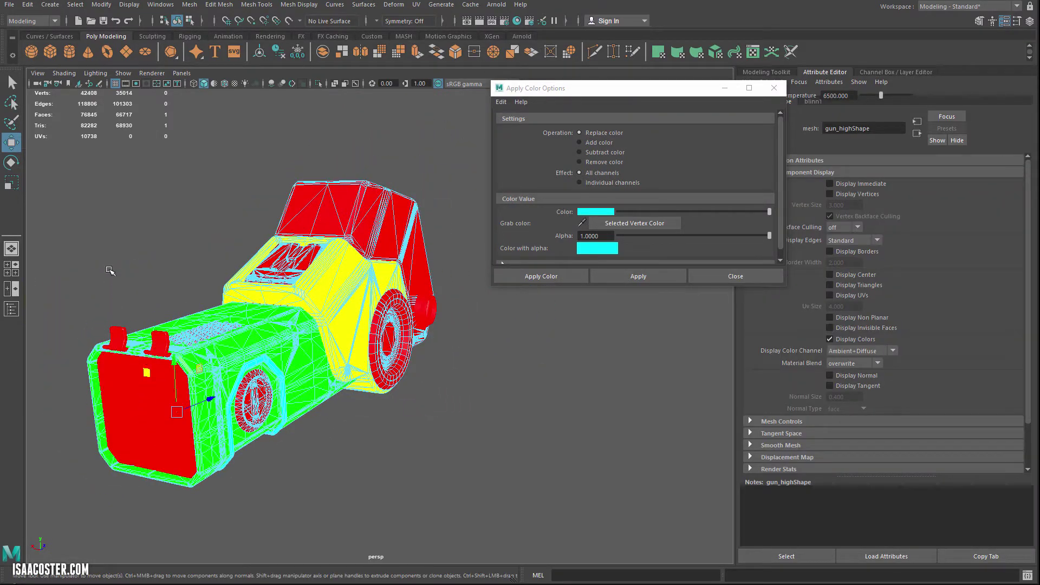
key("F8")
left_click(116, 266)
- Apply blue vertex color to the faces of the gun's perforated front panel around the round plugs
left_click(156, 384)
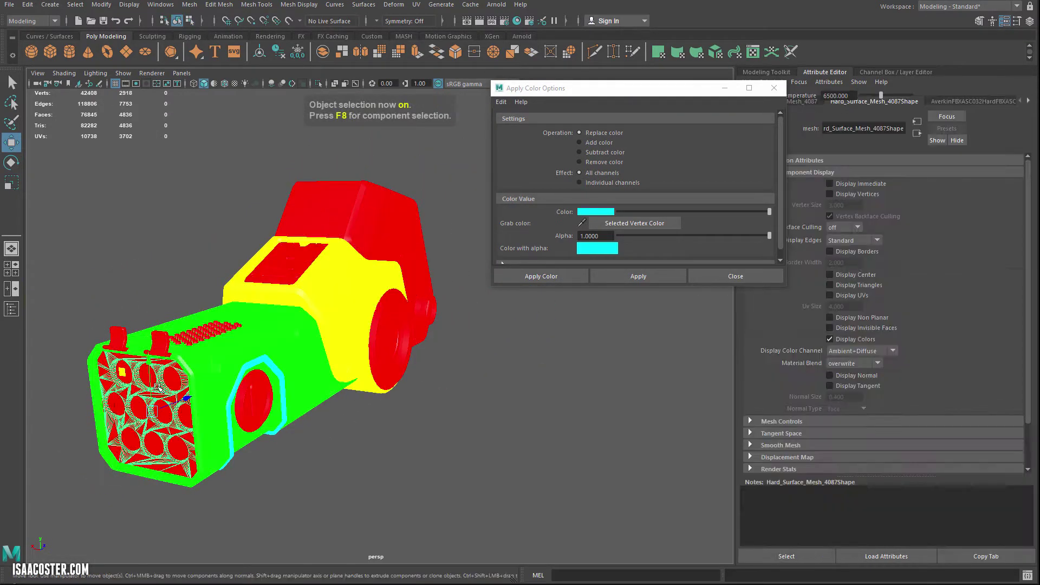
right_click_drag(157, 387, 157, 416)
left_click(591, 212)
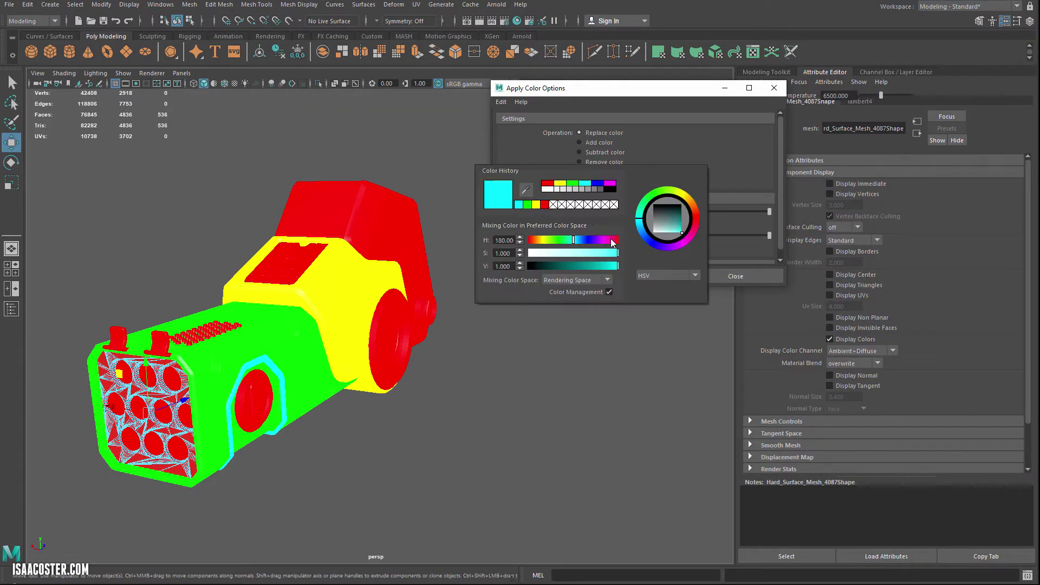
left_click(596, 183)
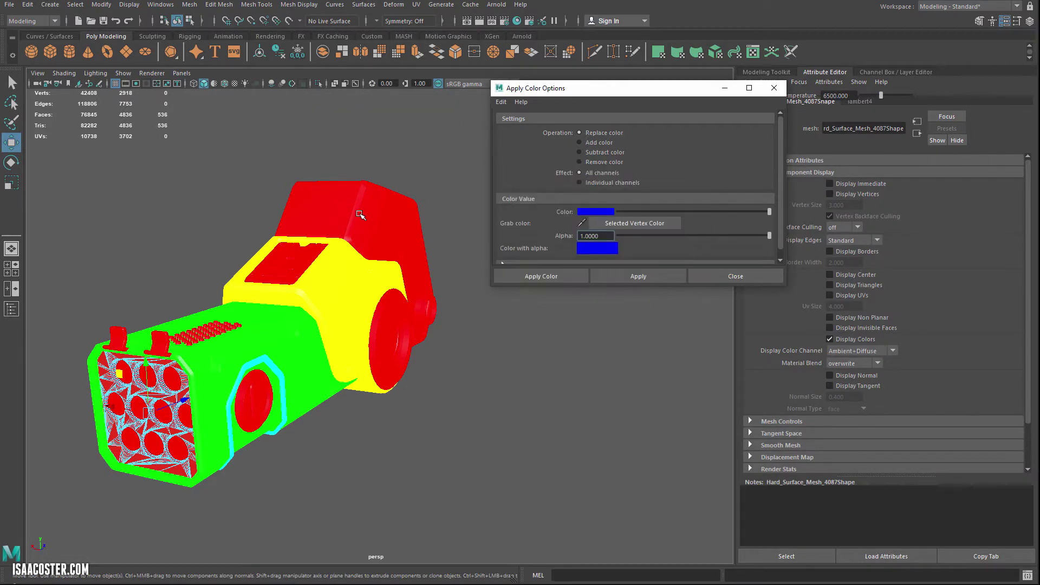
left_click(623, 278)
left_click(186, 232)
mouse_move(186, 232)
left_mouse_down("alt")
mouse_move(300, 208)
mouse_move(257, 219)
mouse_move(286, 253)
left_mouse_up("alt")
left_click_drag(373, 359, 317, 352, "alt")
right_click_drag(317, 352, 344, 427, "alt")
left_click(333, 410)
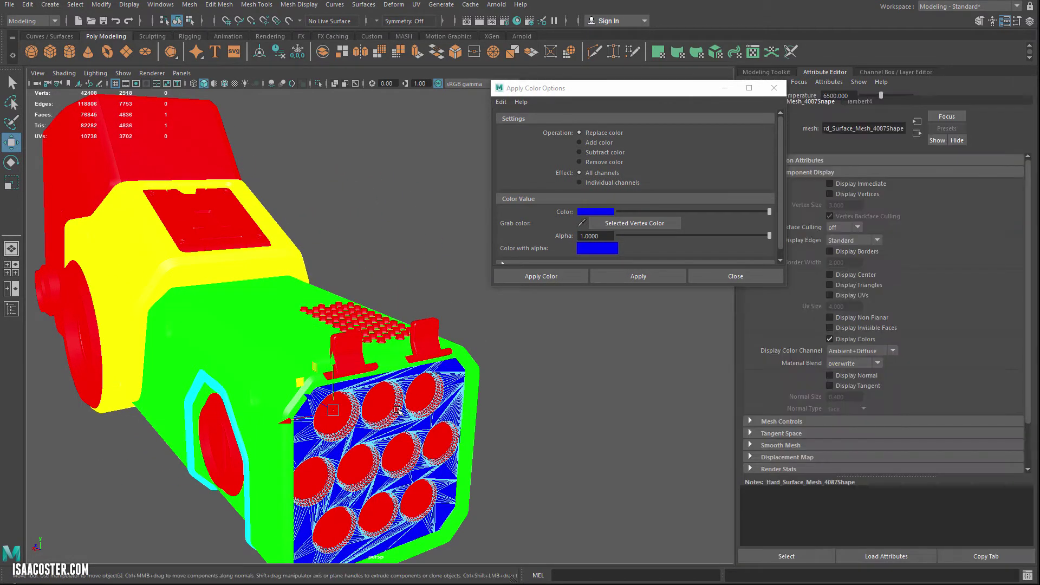
key("F8")
left_click(338, 410)
left_click(395, 409, "shift")
left_click(418, 401, "shift")
left_click(447, 445, "shift")
left_click_drag(412, 450, 426, 442, "alt")
left_click_drag(480, 326, 393, 277, "alt")
left_click(484, 355)
left_click_drag(485, 355, 468, 399, "alt")
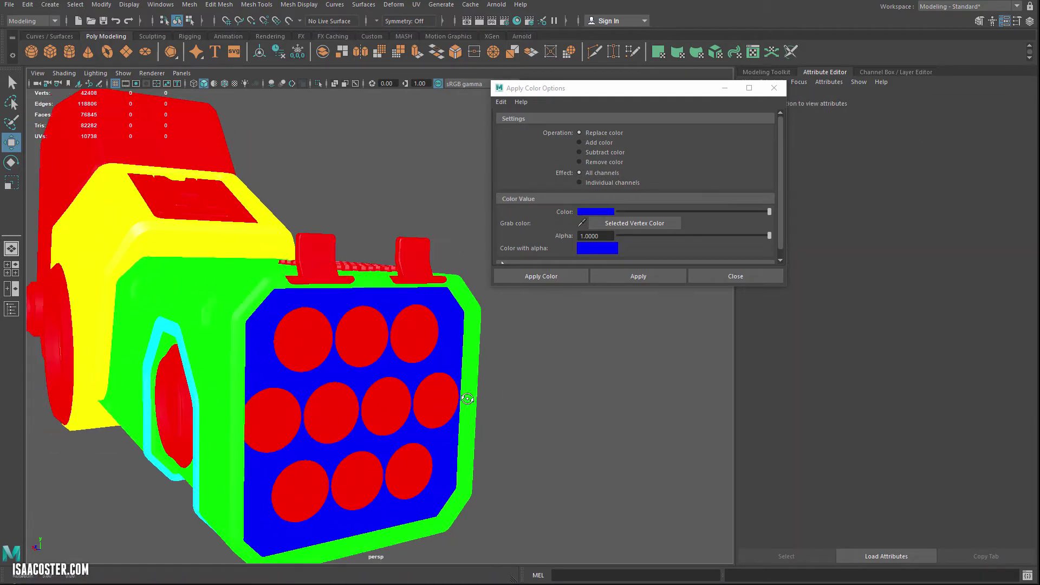
- Select all ten round plugs in the front panel and apply magenta vertex color to them
left_click(301, 325)
left_click(497, 344)
left_click(371, 343)
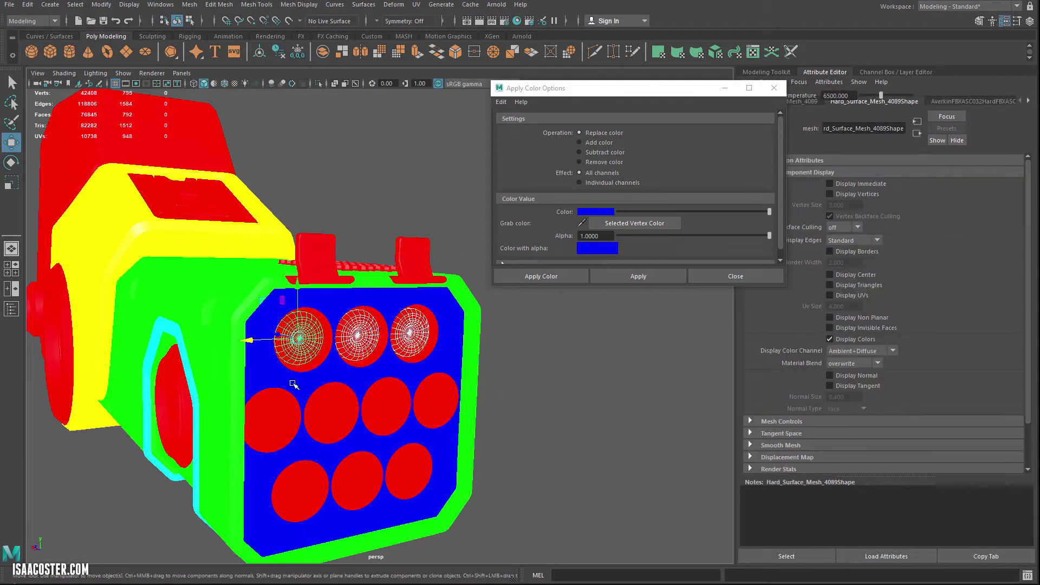
left_click(278, 425, "shift")
left_click(331, 411, "shift")
left_click(386, 406, "shift")
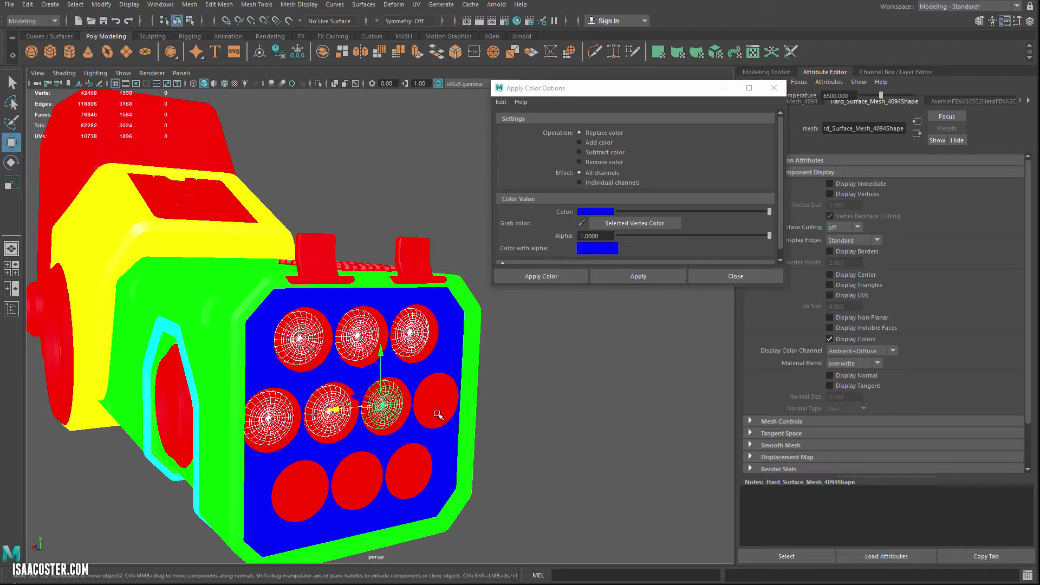
left_click(434, 399, "shift")
left_click(409, 472, "shift")
left_click(353, 469, "shift")
left_click(301, 488, "shift")
left_click_drag(301, 488, 348, 363, "alt")
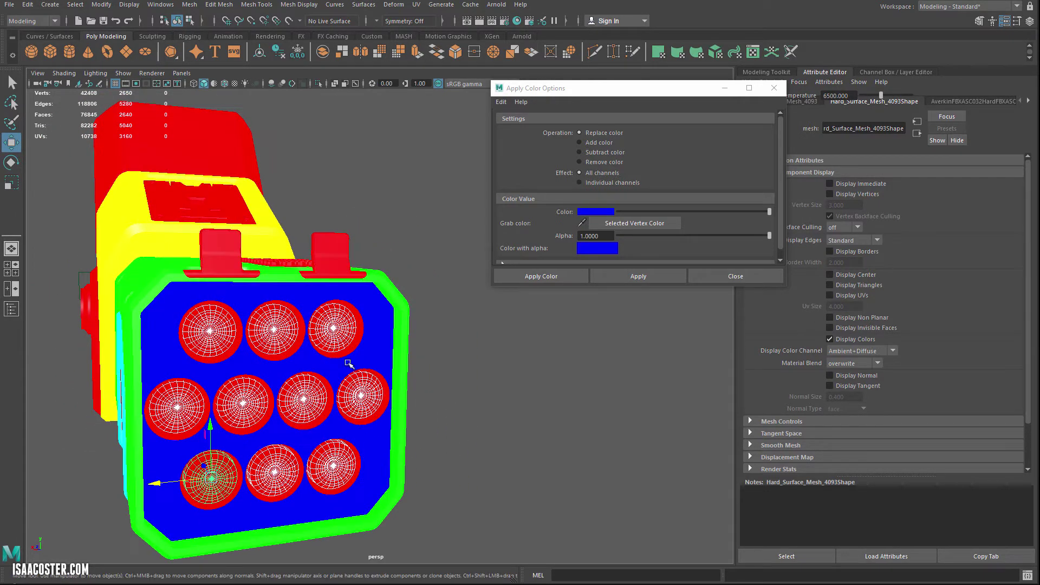
left_click(587, 212)
left_click(610, 184)
left_click(627, 275)
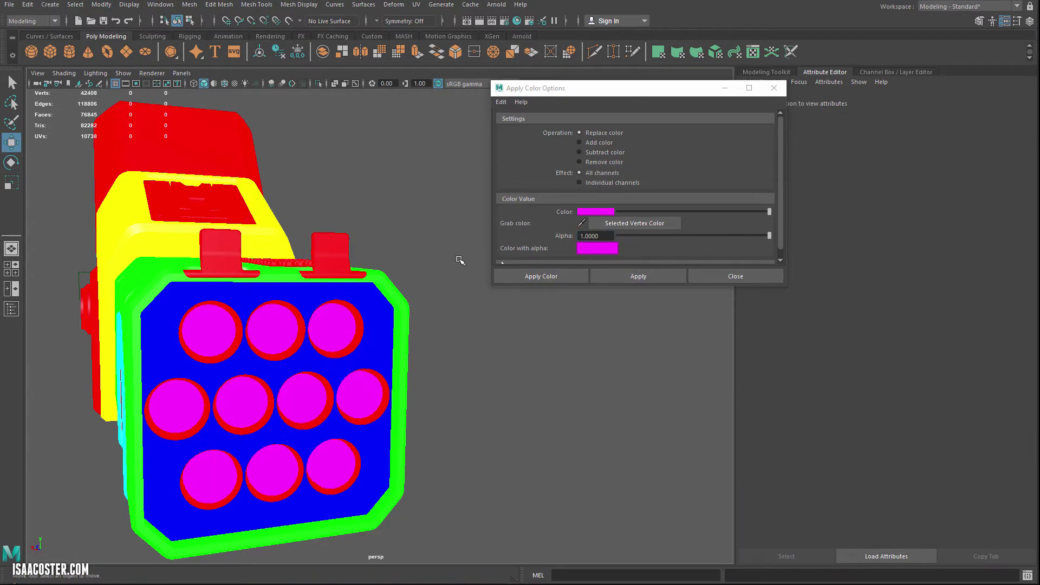
- Apply blue vertex color to the red rim faces around all the holes in the front panel
left_click_drag(460, 261, 445, 321, "alt")
left_click(396, 333)
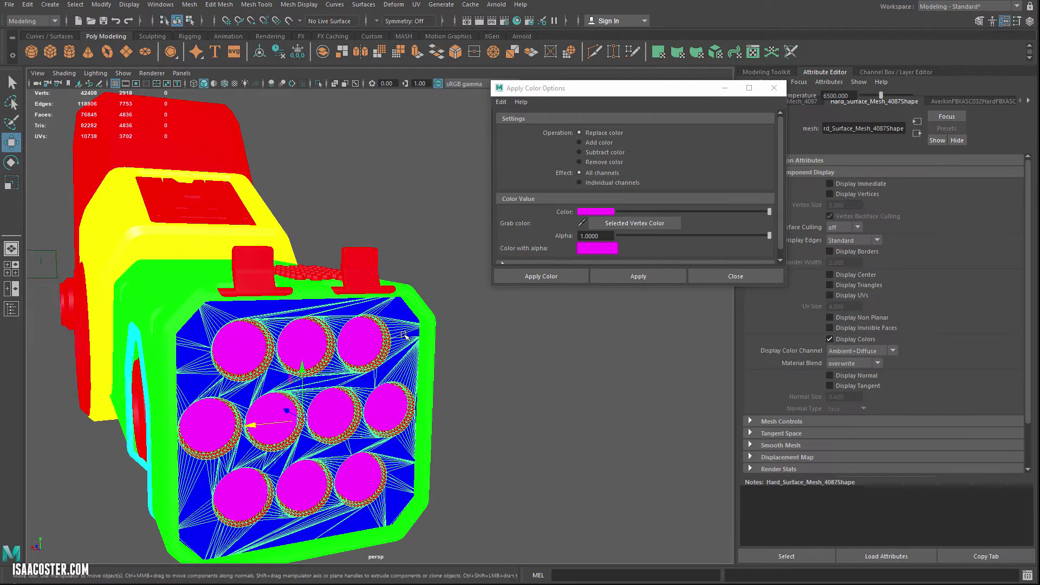
right_click_drag(397, 329, 399, 362)
left_click(596, 212)
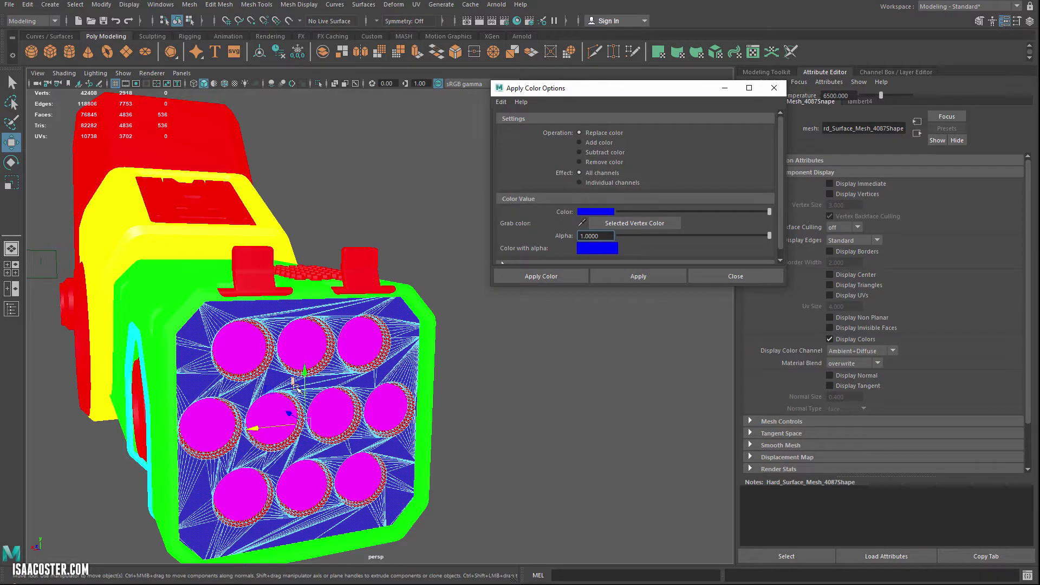
left_click(529, 400)
left_click_drag(530, 400, 532, 386, "alt")
right_click_drag(454, 365, 585, 367, "alt")
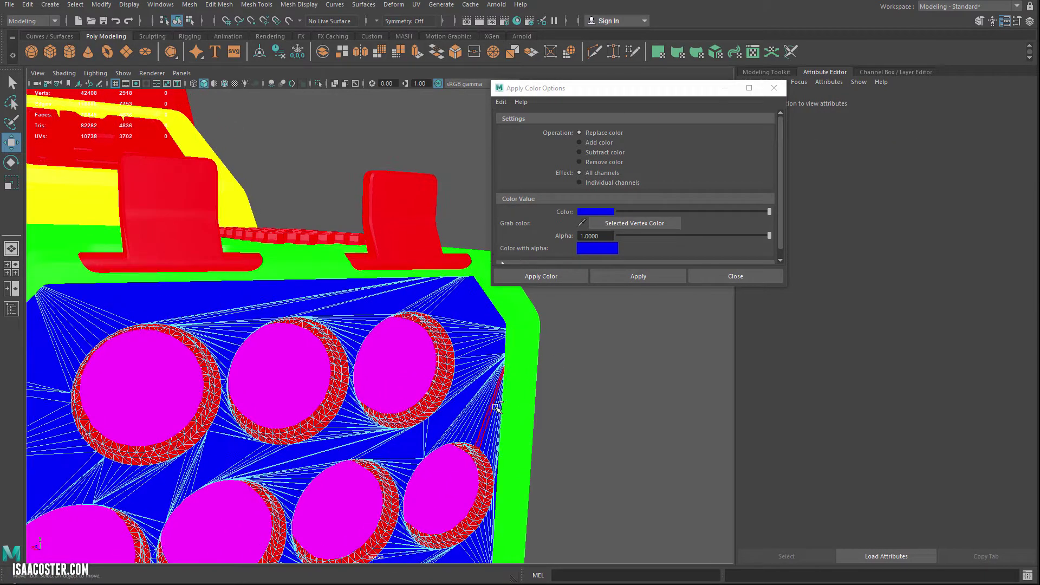
left_click(480, 363)
double_click(444, 353)
double_click(340, 386, "shift")
double_click(209, 409, "shift")
middle_click_drag(254, 512, 279, 399, "alt")
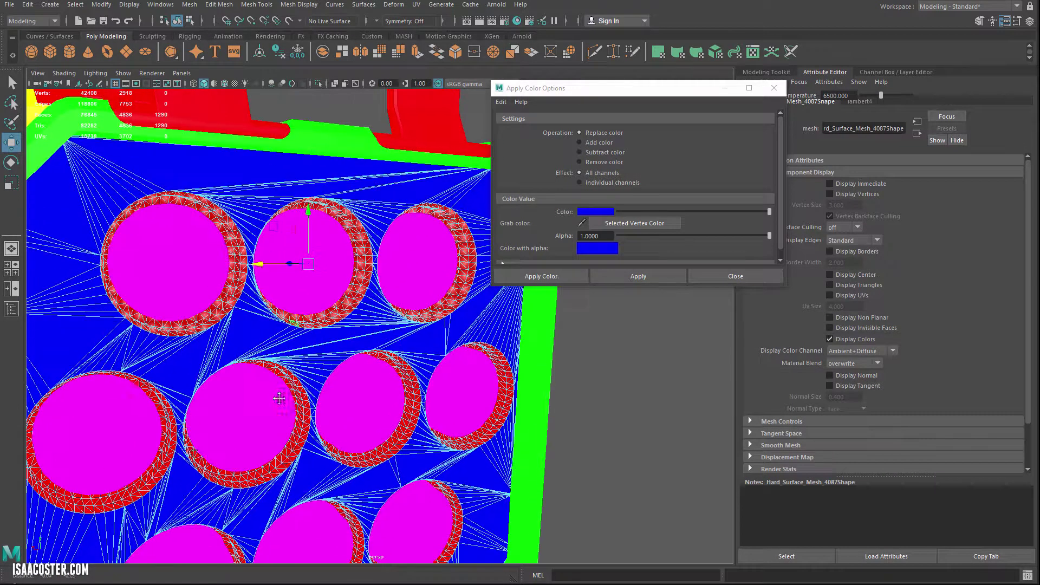
left_click(168, 451, "shift")
left_click(200, 465, "shift")
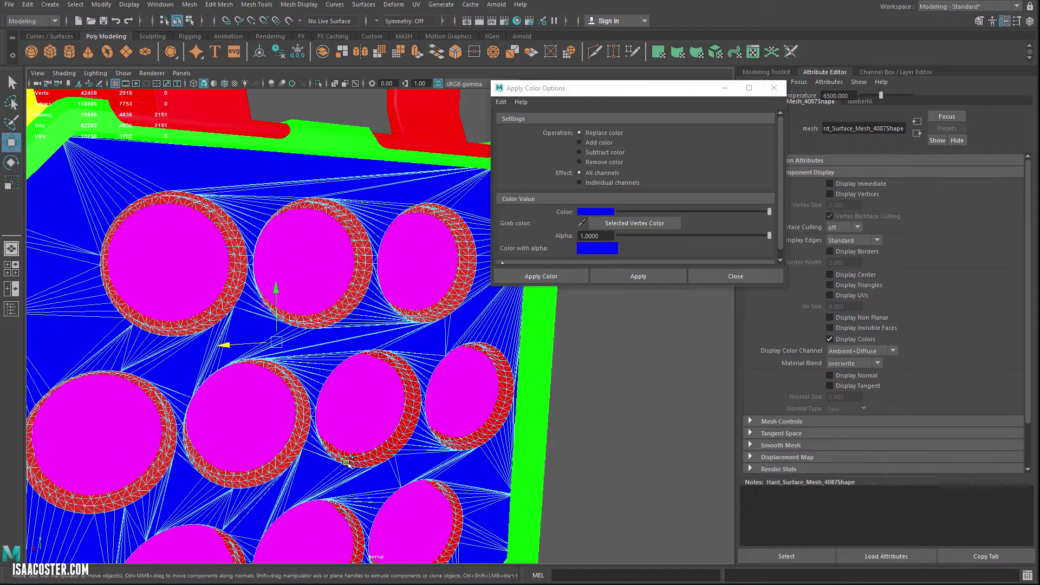
left_click(459, 443, "shift")
left_click_drag(459, 443, 372, 394, "alt")
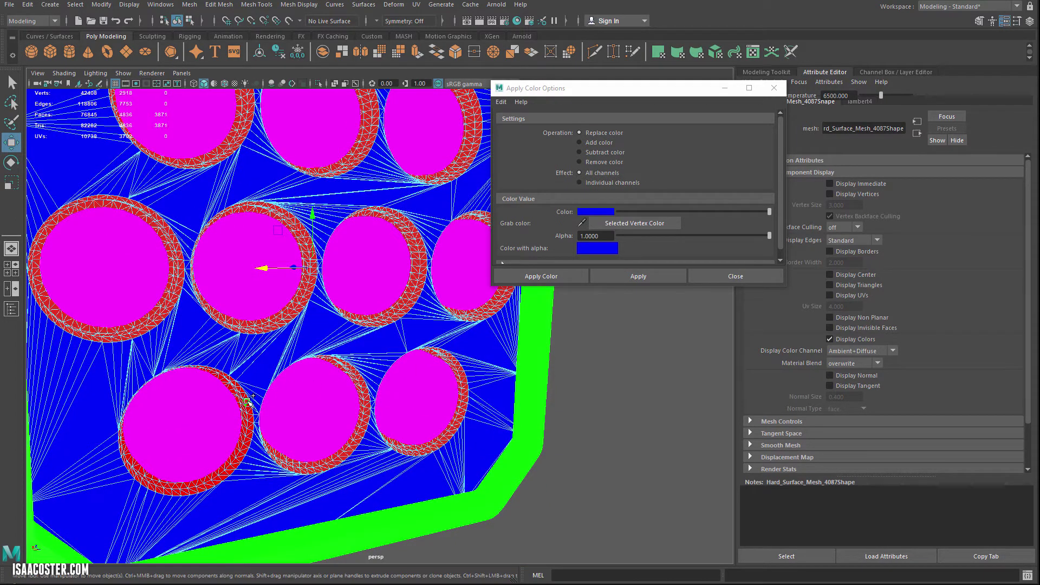
left_click(623, 277)
left_click(596, 365)
- Select the inset panel on top of the yellow middle body and apply dark green vertex color to it
right_click_drag(596, 364, 424, 284, "alt")
left_click_drag(374, 286, 543, 282, "alt")
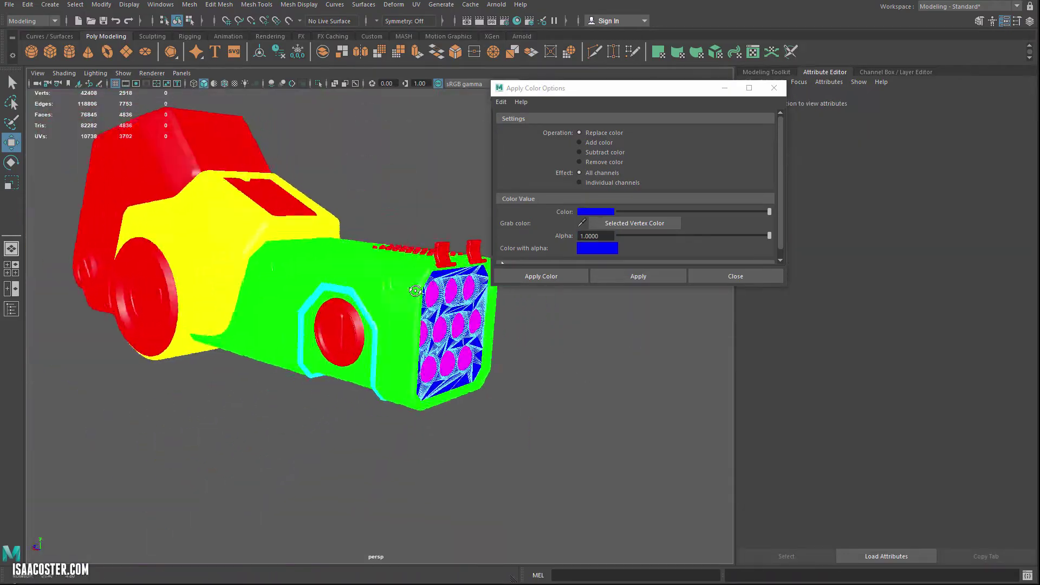
left_click(321, 283)
left_click_drag(320, 283, 258, 276, "alt")
double_click(258, 276)
left_click_drag(365, 262, 308, 266, "alt")
left_click(595, 212)
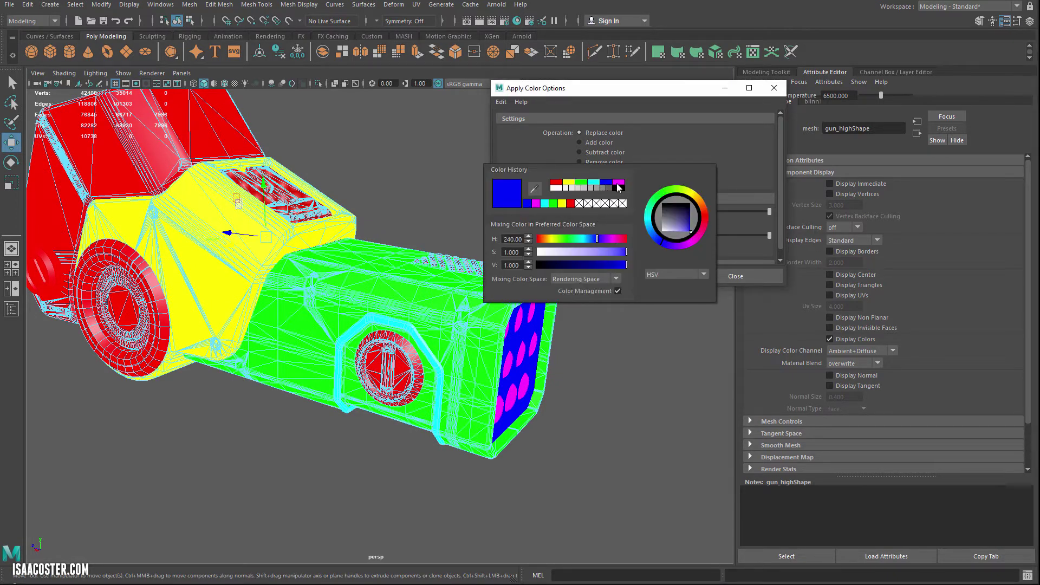
left_click(565, 238)
left_click(583, 265)
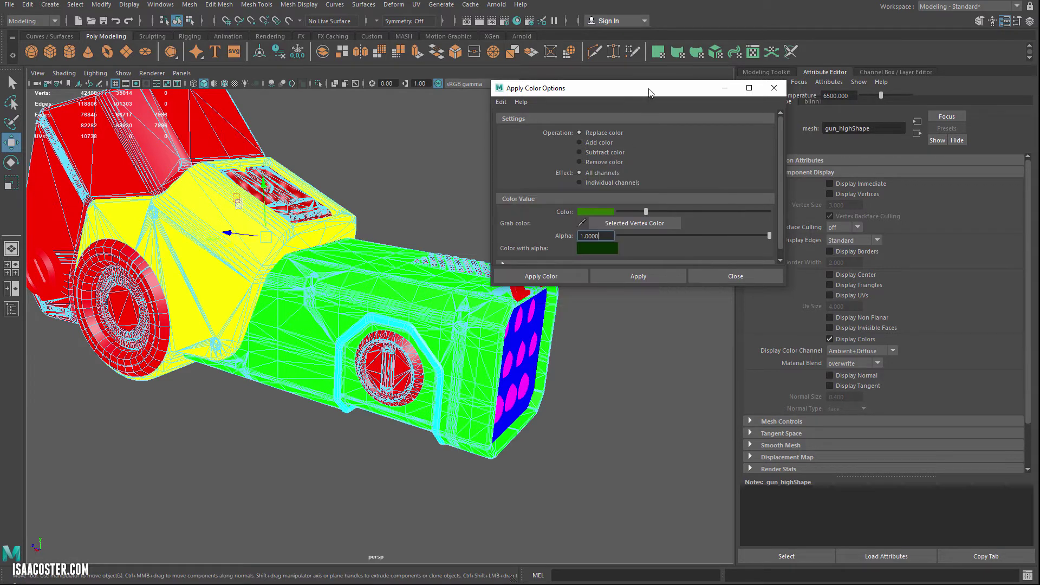
left_click(622, 275)
left_click(443, 204)
- Select the connected faces of the gun's rear housing and apply dark purple vertex color with H 300, S 1.000 and V 0.182
left_click_drag(443, 204, 320, 295, "alt")
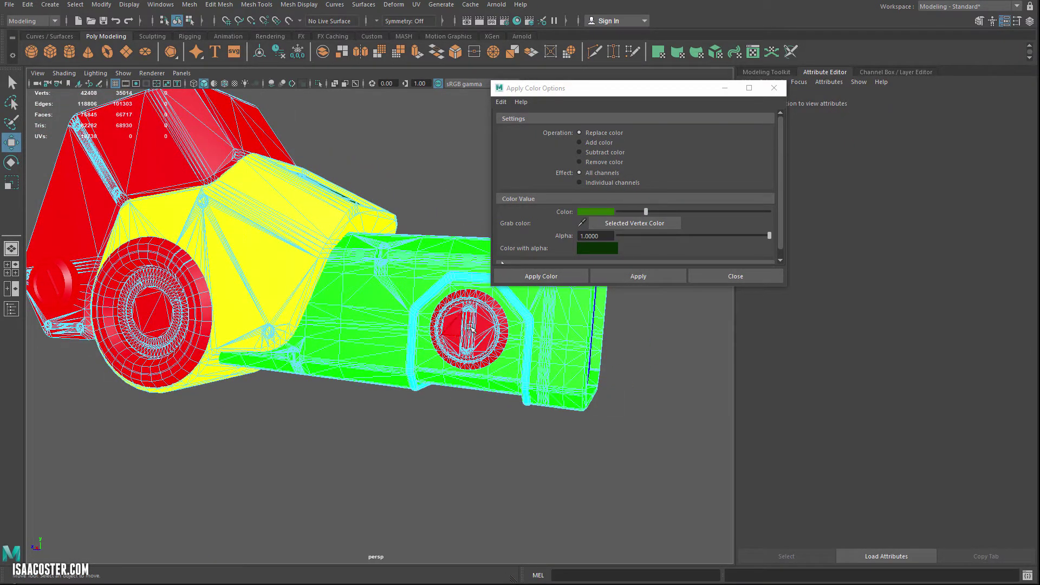
left_click_drag(269, 301, 379, 301, "alt")
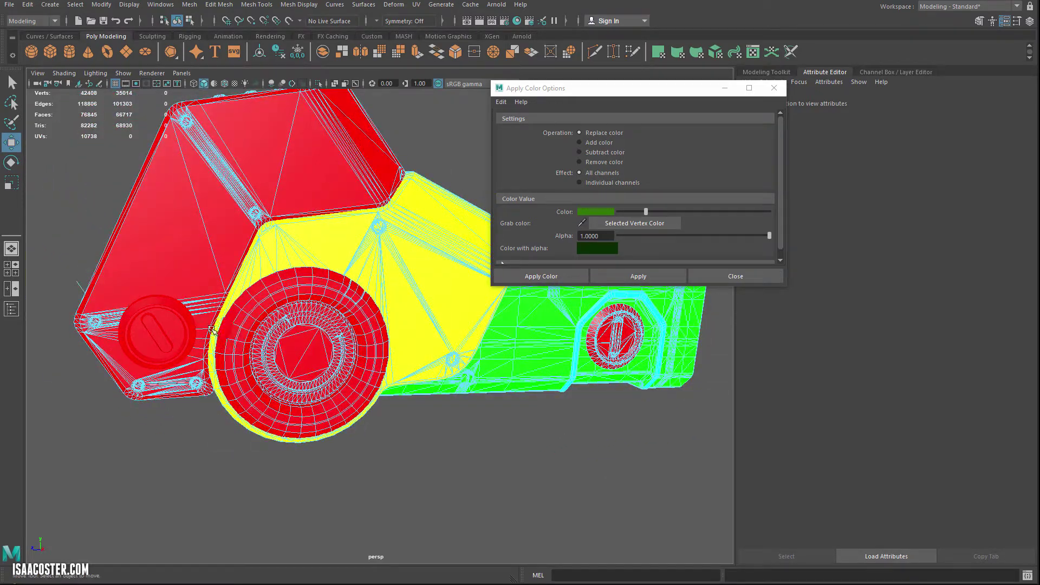
left_click(277, 358)
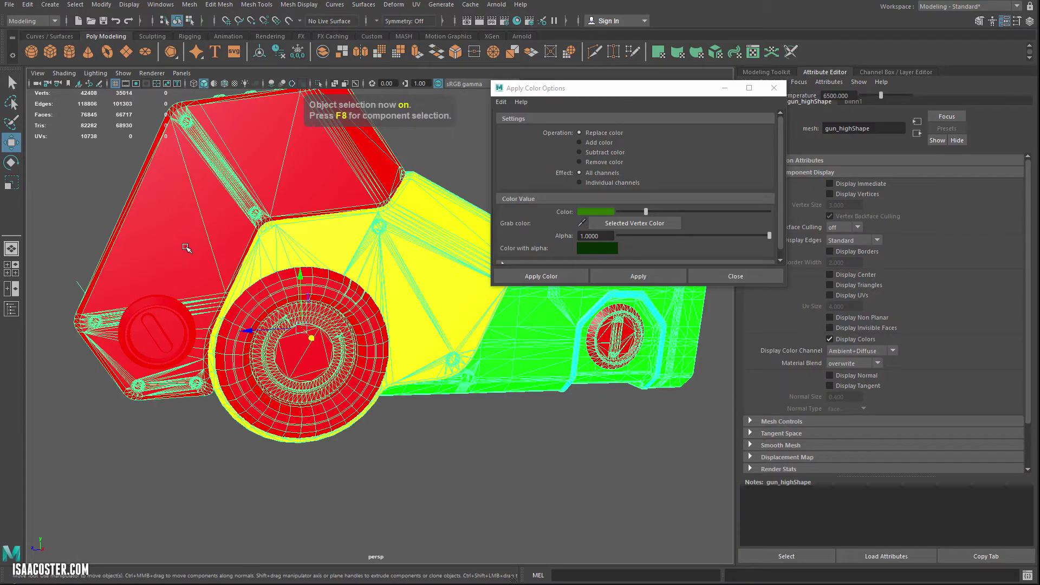
key("F8")
right_click_drag(190, 242, 193, 272)
double_click(191, 249)
left_click_drag(226, 314, 261, 324, "alt")
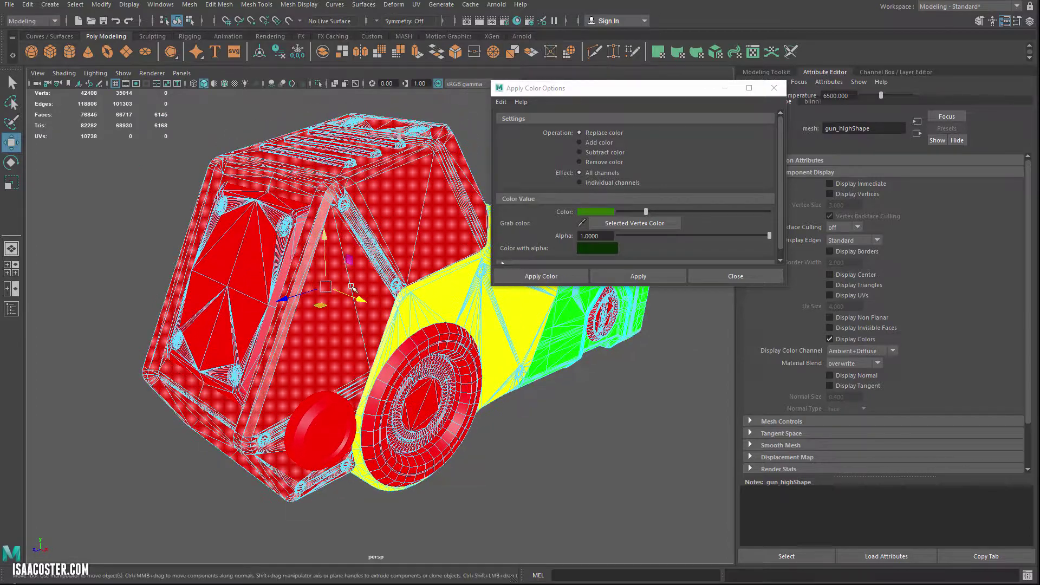
left_click_drag(363, 314, 233, 198, "alt")
left_click(590, 212)
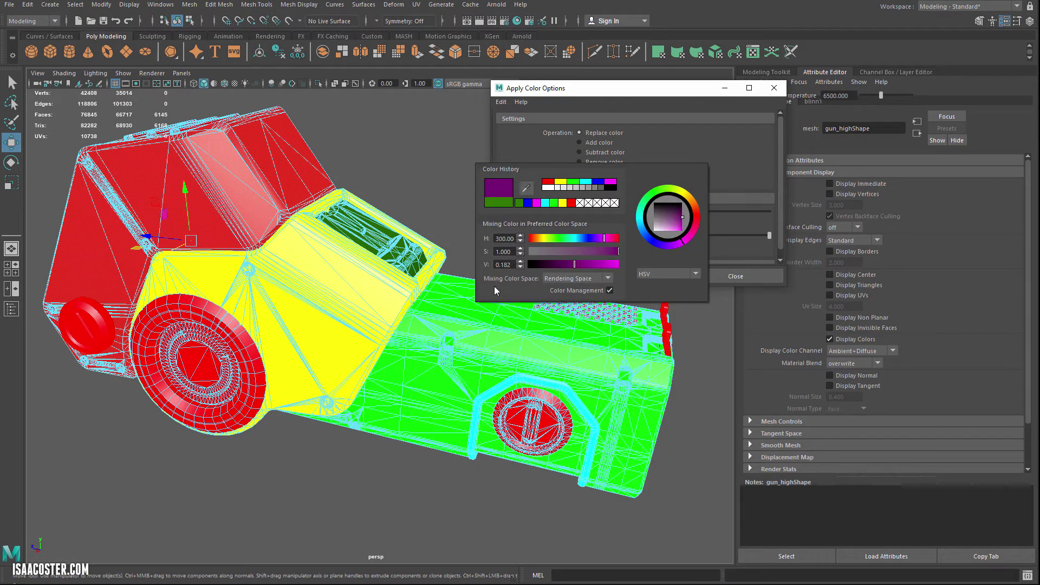
left_click(632, 275)
- Select the recessed panel at the back of the purple housing and apply brown vertex color to it
left_click_drag(408, 170, 510, 200, "alt")
double_click(341, 233)
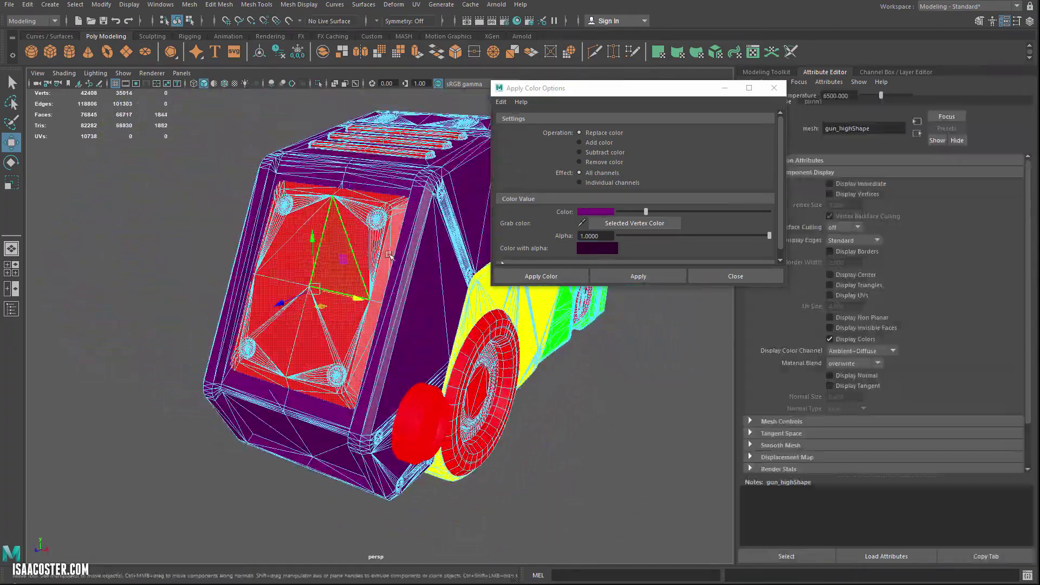
left_click_drag(465, 385, 442, 352, "alt")
left_click(590, 213)
left_click(611, 213)
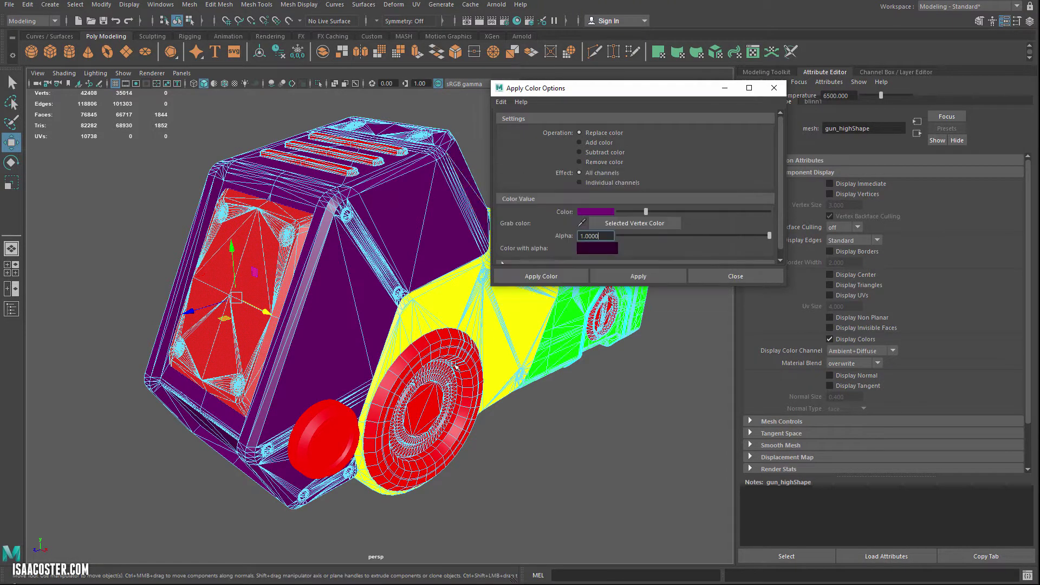
left_click(606, 213)
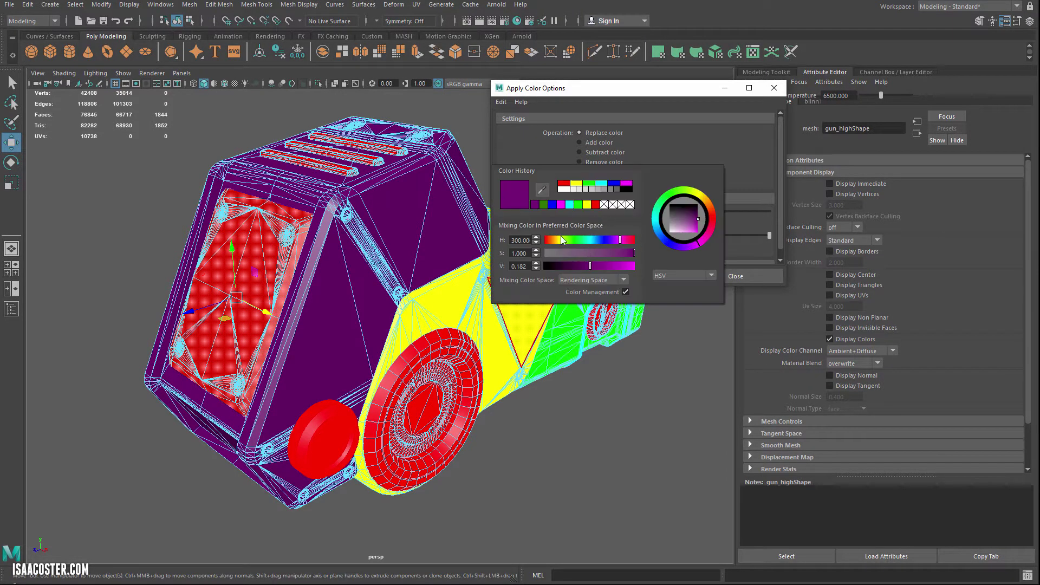
left_click(609, 276)
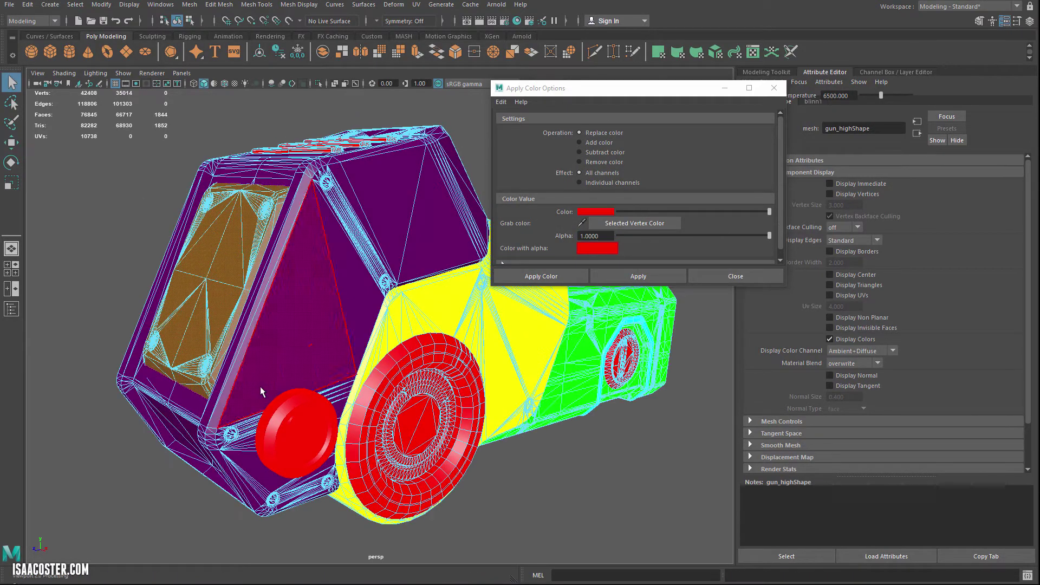
- Examine a corner screw on the brown rear panel up close, selecting the panel's and the screw's faces to check how they are colored
left_click_drag(260, 386, 373, 388, "alt")
left_click(310, 328)
left_click_drag(310, 328, 293, 348, "alt")
right_click_drag(294, 348, 381, 395, "alt")
left_click_drag(381, 395, 343, 407, "alt")
right_click_drag(344, 406, 395, 455, "alt")
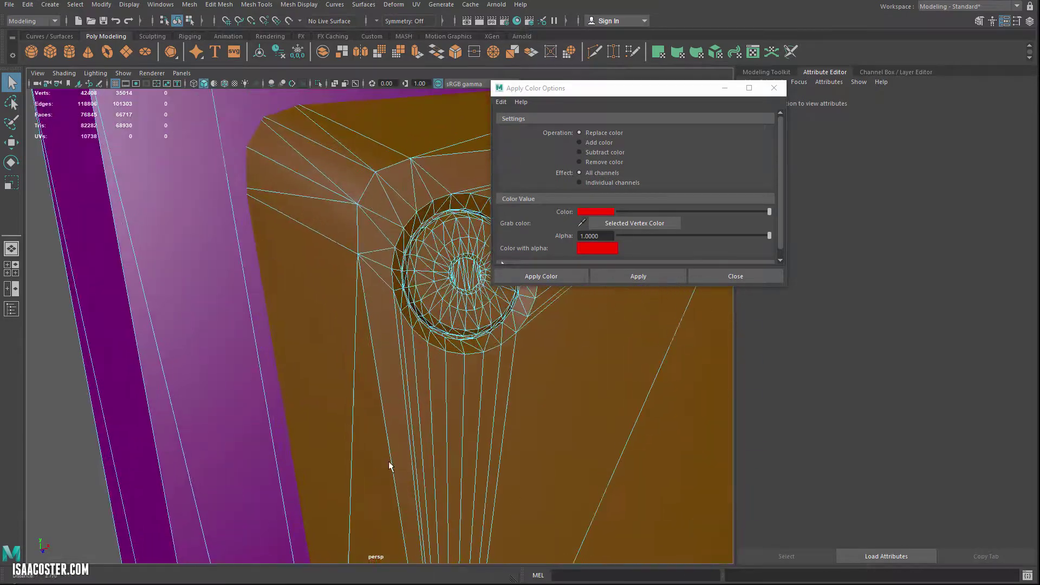
left_click_drag(395, 455, 388, 374, "alt")
right_click_drag(378, 357, 377, 358)
left_click(377, 387)
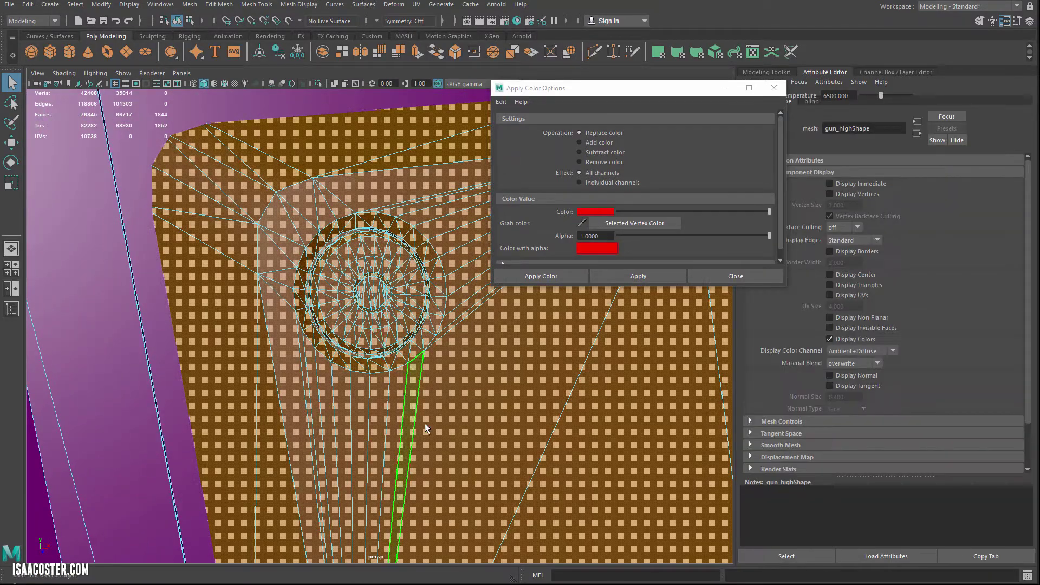
left_click(327, 297)
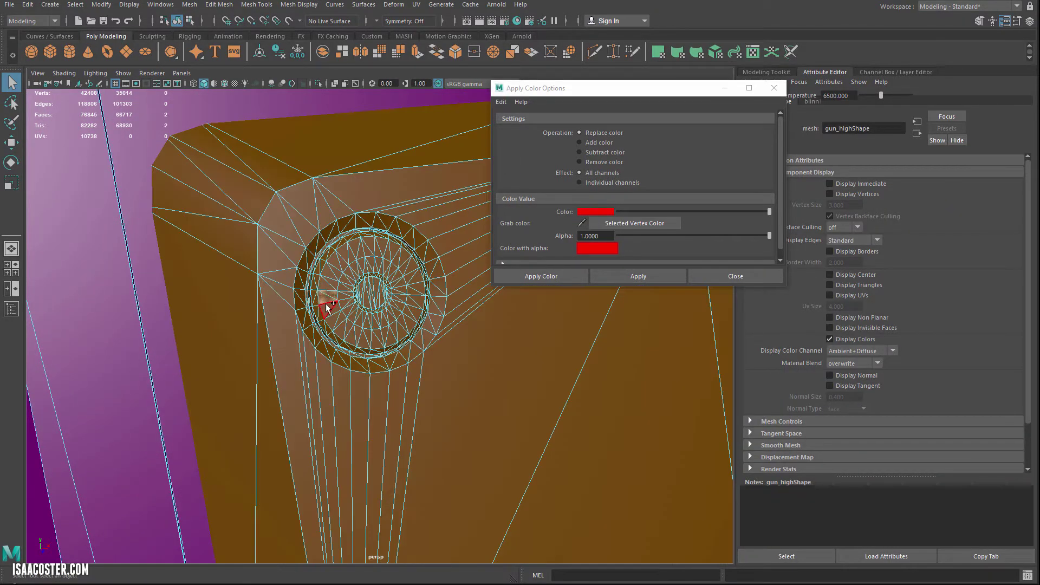
left_click_drag(386, 297, 371, 298, "alt")
right_click_drag(371, 297, 282, 253, "alt")
left_click(125, 319)
key("F8")
- Review the gun's vertex colors from the front, top and side, including the pair of sights above the front panel
left_click_drag(356, 425, 367, 448, "alt")
left_click_drag(420, 383, 279, 325, "alt")
right_click_drag(278, 325, 314, 428, "alt")
left_click_drag(314, 428, 341, 399, "alt")
middle_click_drag(342, 399, 438, 396, "alt")
left_click_drag(438, 396, 412, 412, "alt")
right_click_drag(412, 412, 383, 379, "alt")
left_click_drag(384, 379, 365, 401, "alt")
left_click(318, 372)
scroll(407, 426, "up", 3)
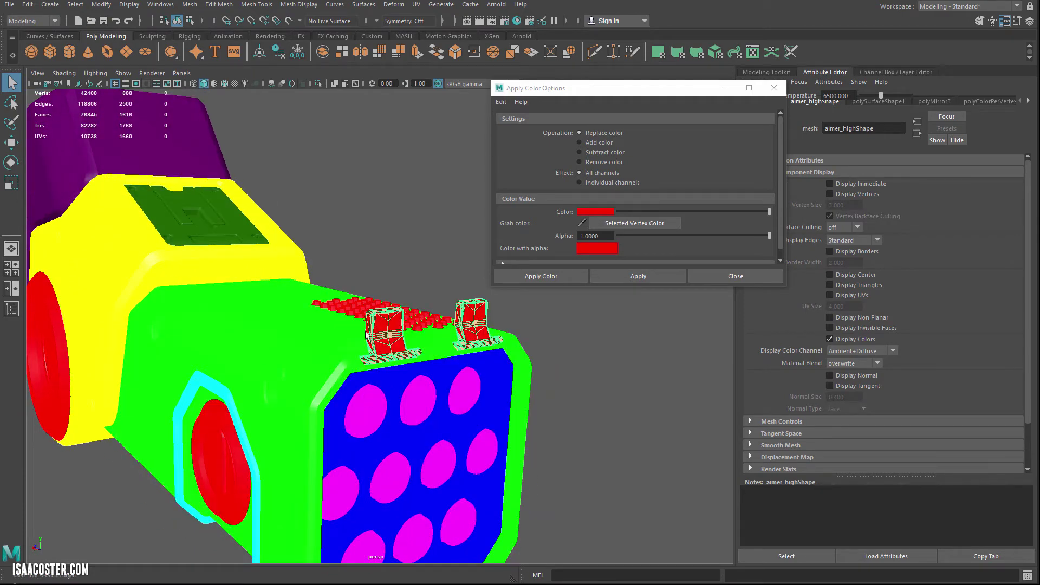
left_click_drag(369, 344, 382, 347, "alt")
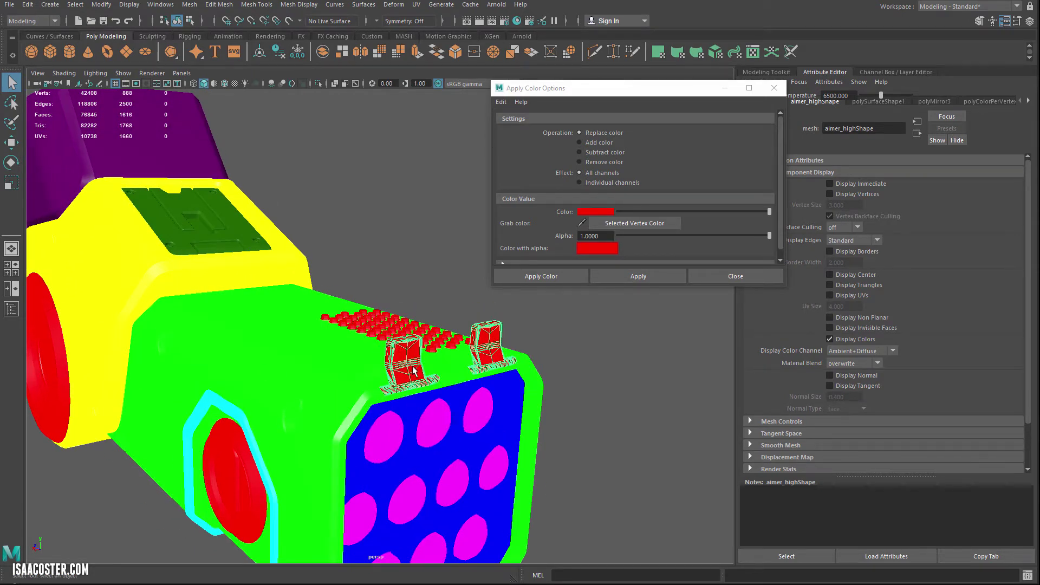
left_click_drag(369, 399, 425, 427, "alt")
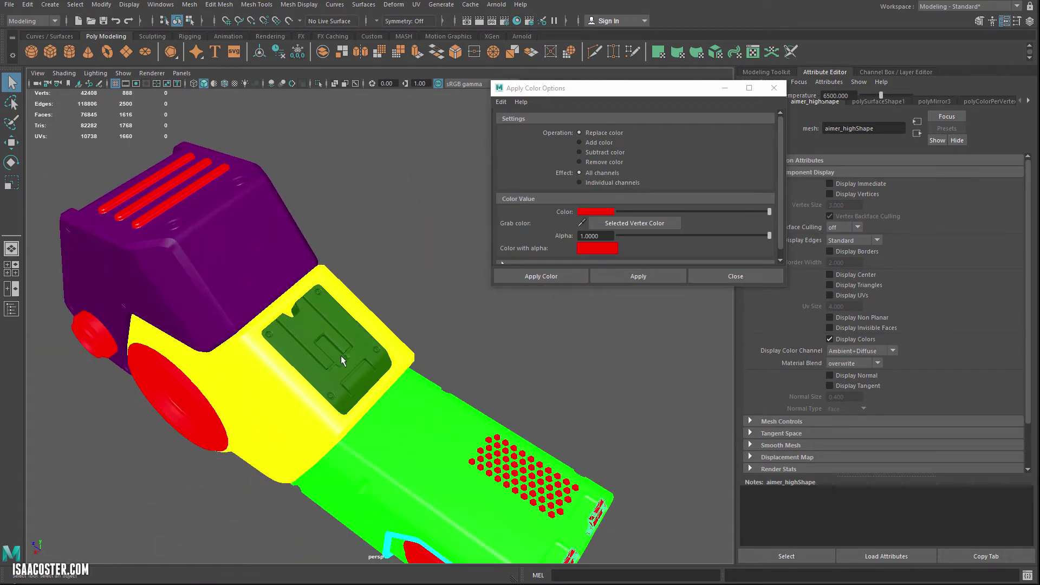
left_click_drag(341, 378, 301, 330, "alt")
right_click_drag(300, 329, 321, 339, "alt")
left_click_drag(321, 339, 337, 326, "alt")
left_click(421, 278)
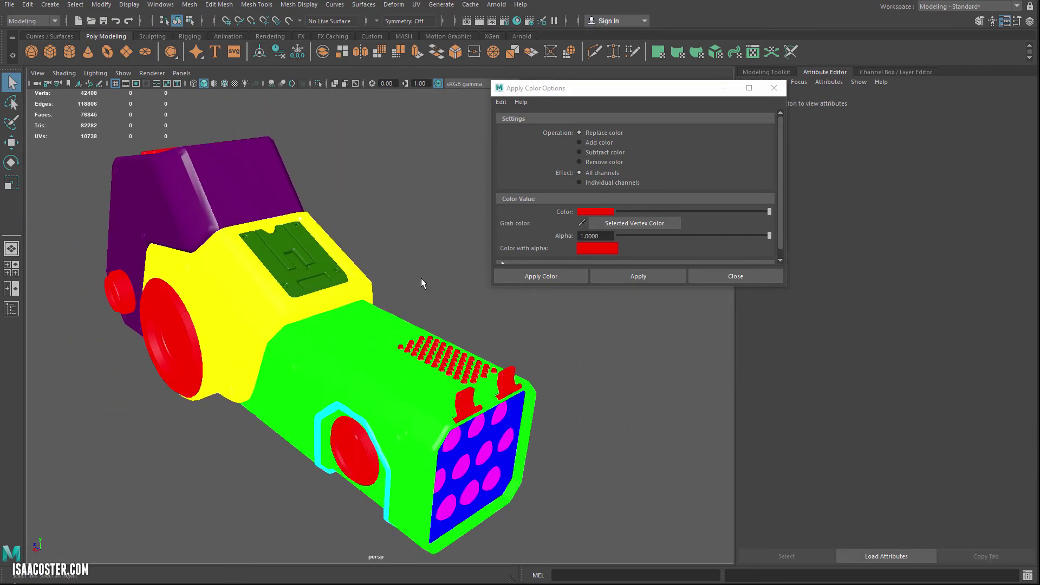
left_click_drag(421, 278, 406, 274, "alt")
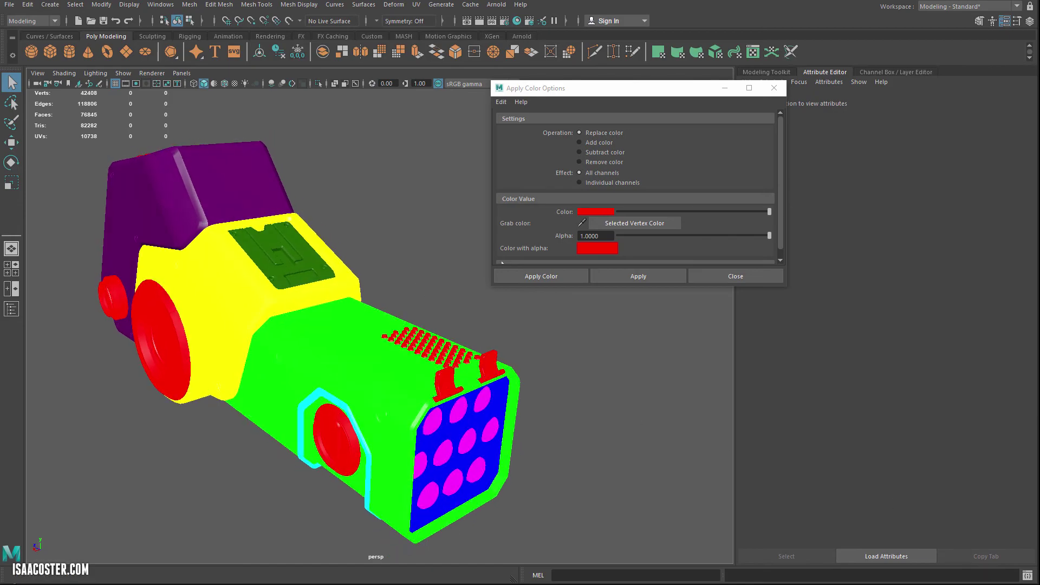